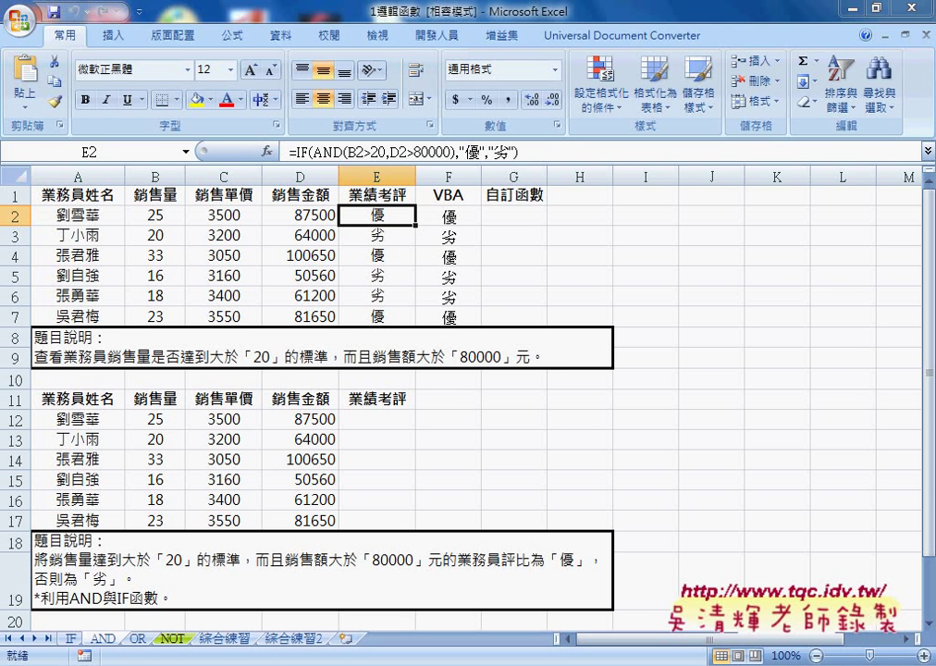
Step: Step through the rating formulas in F2 to F7 twice to inspect them
{"action": "left_click", "coordinate": [447, 217]}
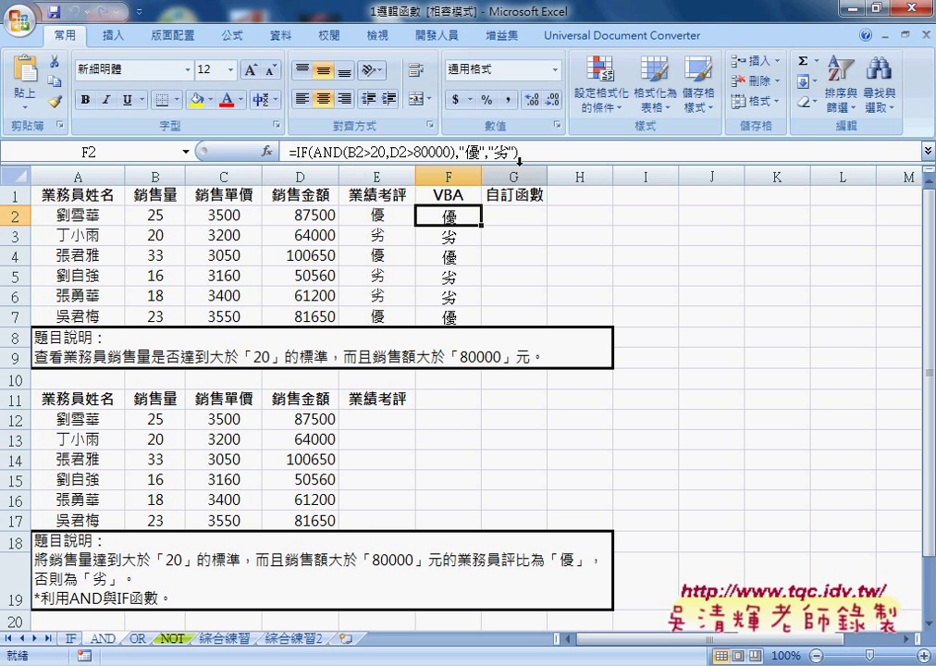
{"action": "left_click", "coordinate": [450, 235]}
{"action": "left_click", "coordinate": [452, 258]}
{"action": "left_click", "coordinate": [450, 277]}
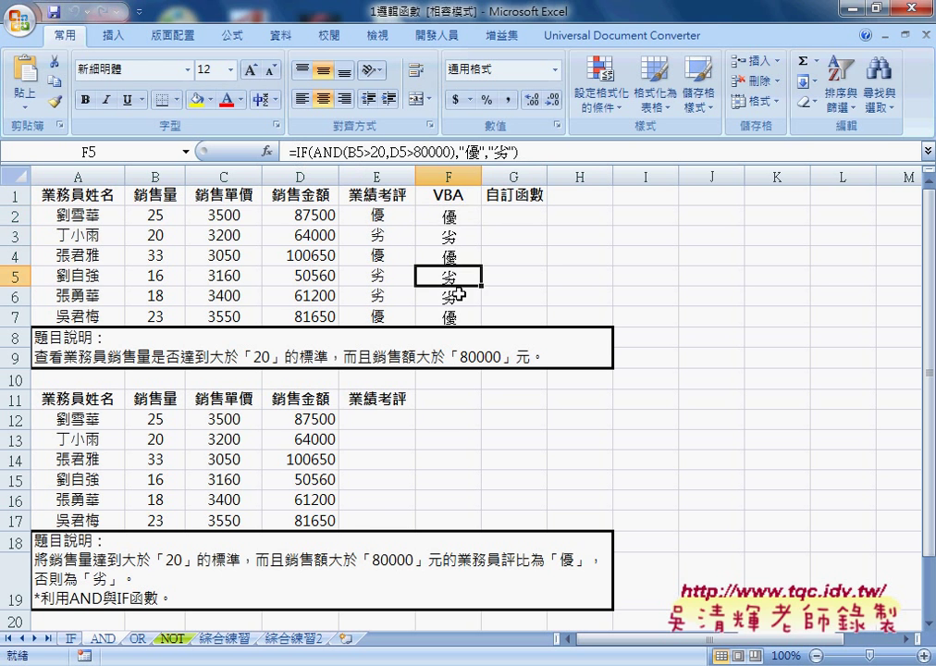
{"action": "left_click", "coordinate": [450, 297]}
{"action": "left_click", "coordinate": [450, 316]}
{"action": "left_click", "coordinate": [449, 216]}
{"action": "left_click", "coordinate": [451, 236]}
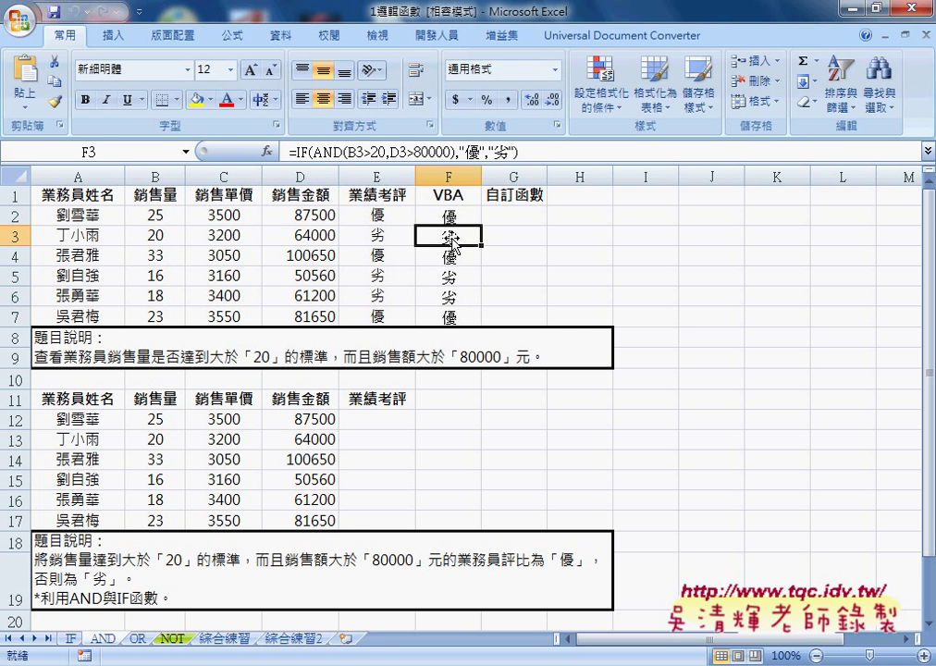
{"action": "left_click", "coordinate": [451, 257]}
{"action": "left_click", "coordinate": [451, 277]}
{"action": "left_click", "coordinate": [452, 296]}
Step: Compare E2's original formula with the column F ratings and select F2:F7
{"action": "left_click", "coordinate": [450, 316]}
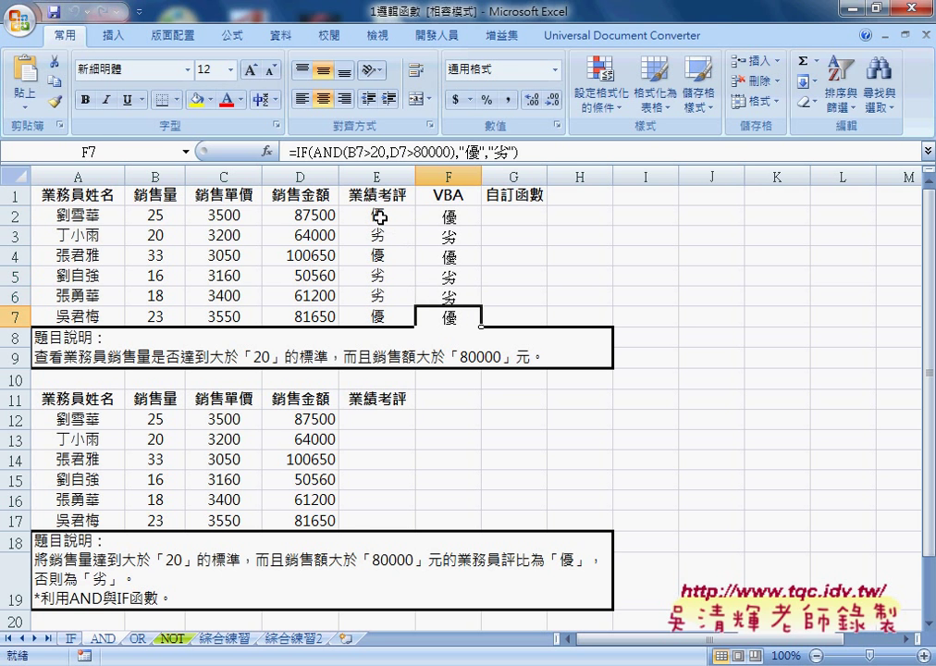
{"action": "left_click", "coordinate": [376, 215]}
{"action": "left_click", "coordinate": [450, 217]}
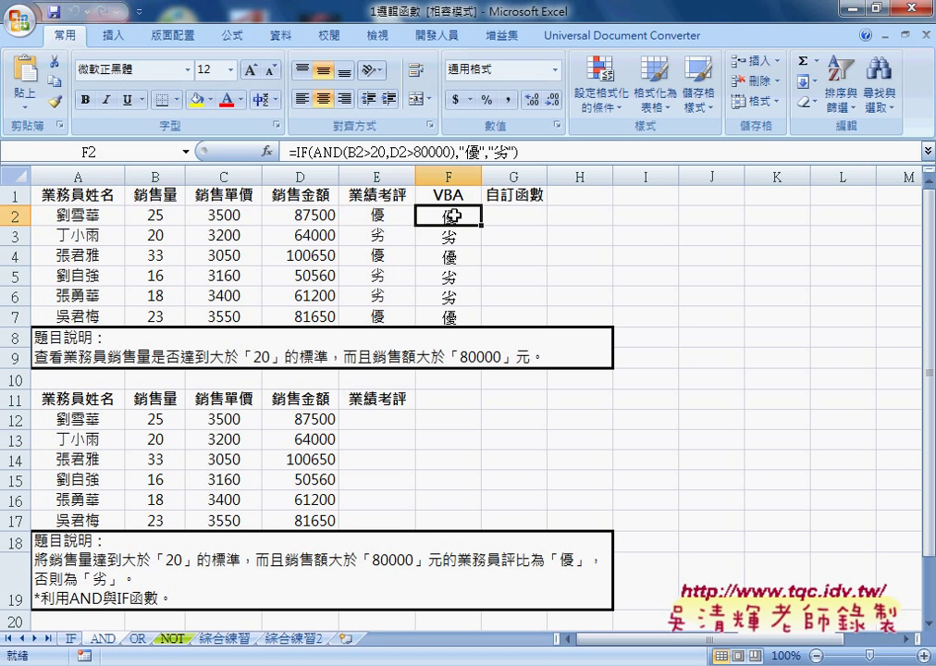
{"action": "left_click", "coordinate": [452, 235]}
{"action": "left_click", "coordinate": [458, 256]}
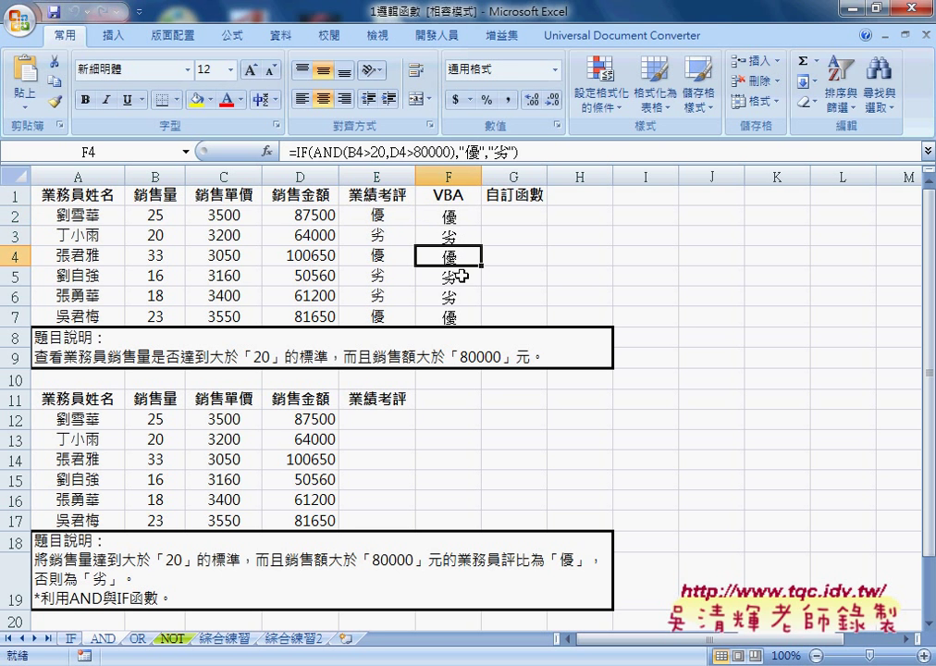
{"action": "left_click", "coordinate": [450, 220]}
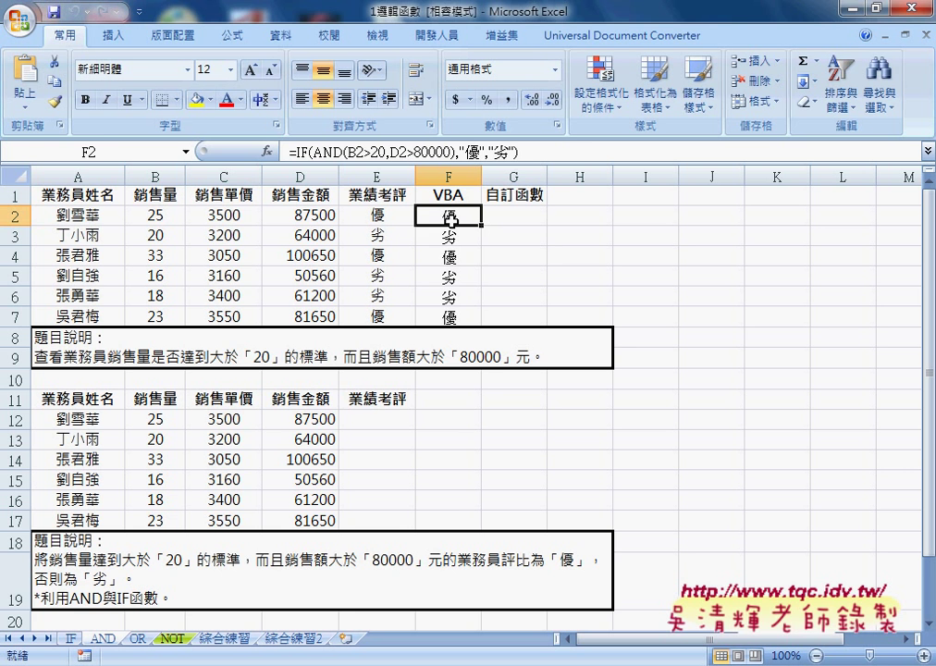
{"action": "left_click_drag", "start_coordinate": [450, 220], "coordinate": [450, 319]}
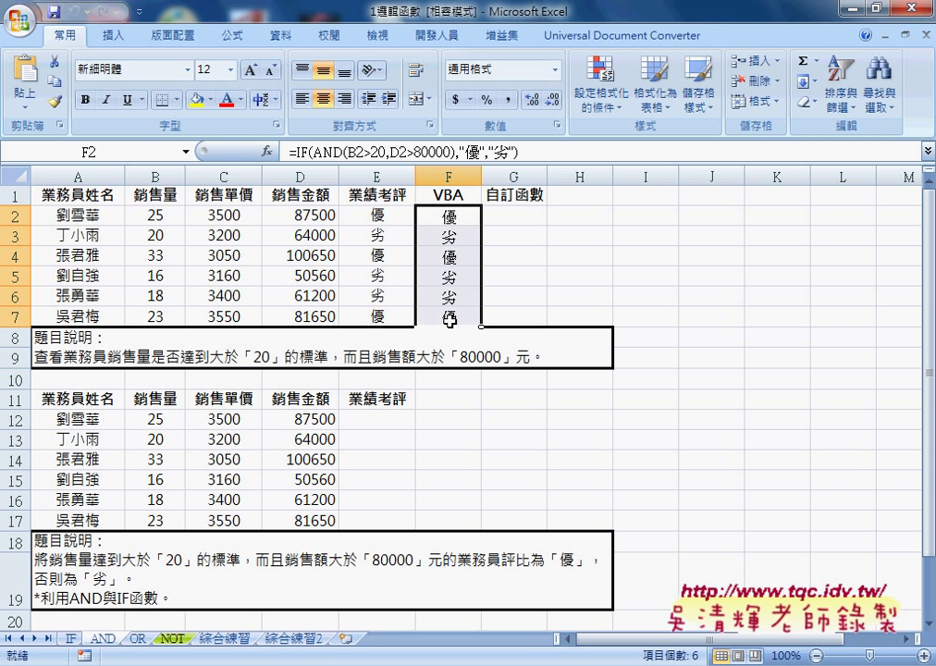
{"action": "left_click", "coordinate": [376, 215]}
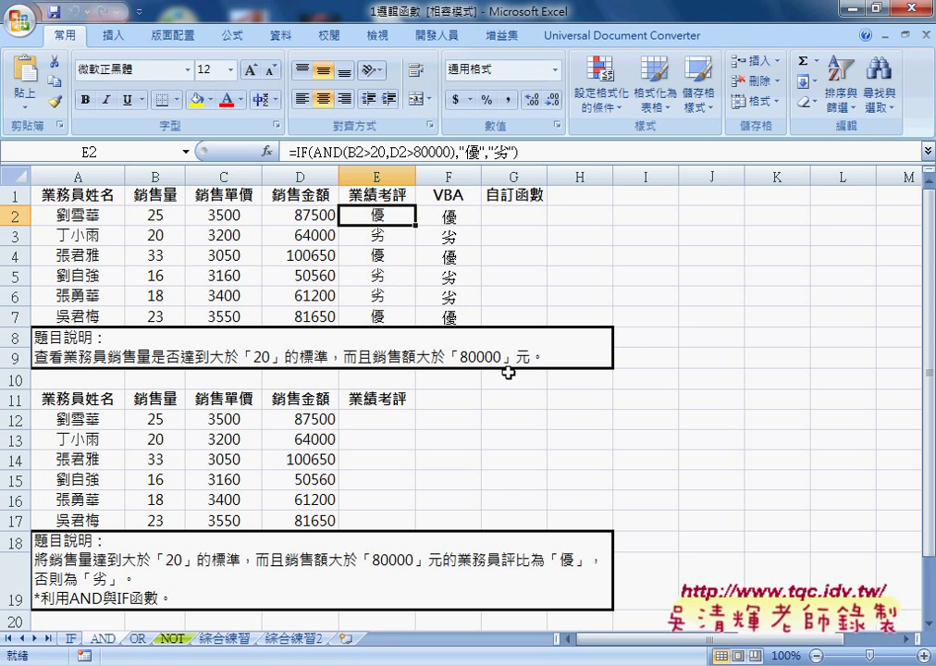
Step: Clear the ratings in F2:F7 with the VBA editor placed alongside the sheet
{"action": "mouse_move", "coordinate": [589, 661]}
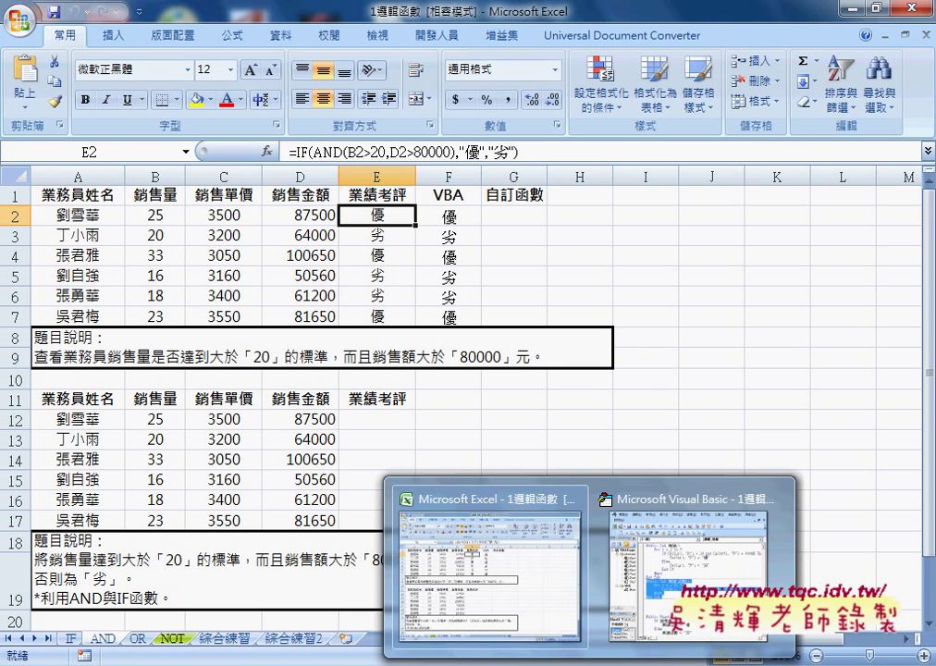
{"action": "left_click", "coordinate": [684, 554]}
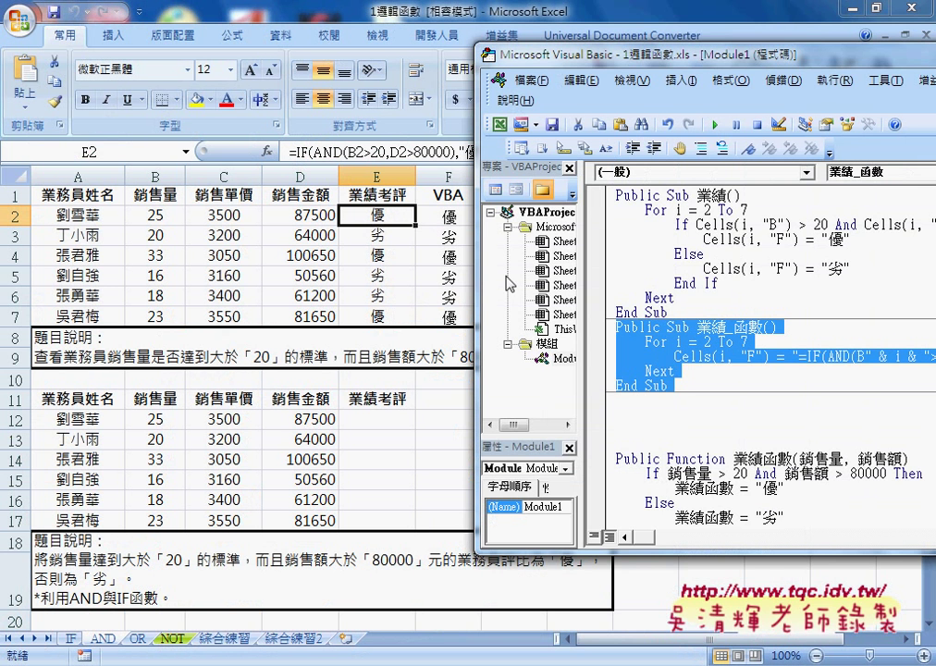
{"action": "left_click_drag", "start_coordinate": [573, 53], "coordinate": [605, 56]}
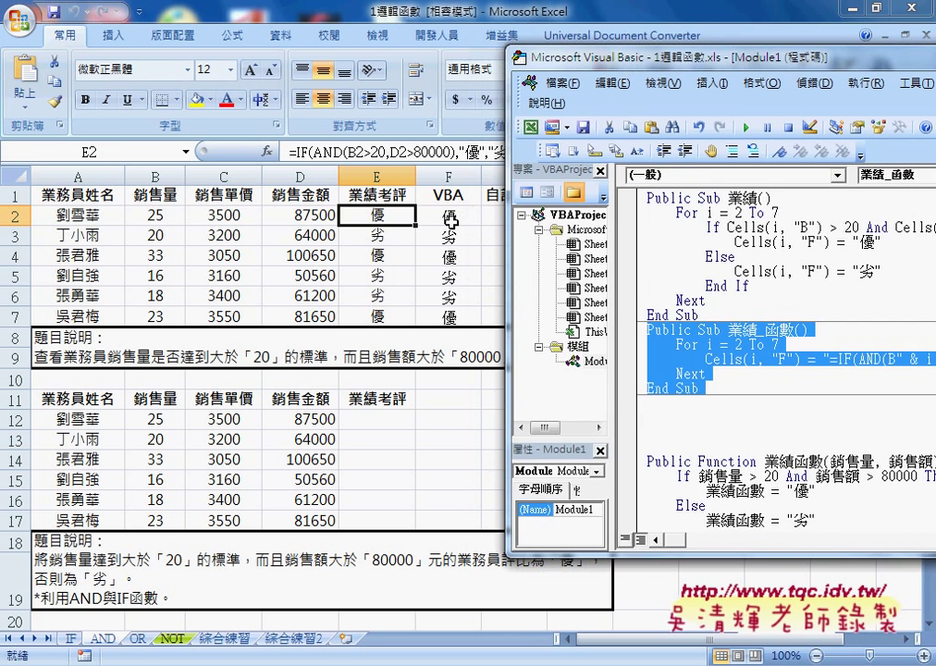
{"action": "left_click_drag", "start_coordinate": [451, 222], "coordinate": [450, 319]}
{"action": "key", "text": "Delete"}
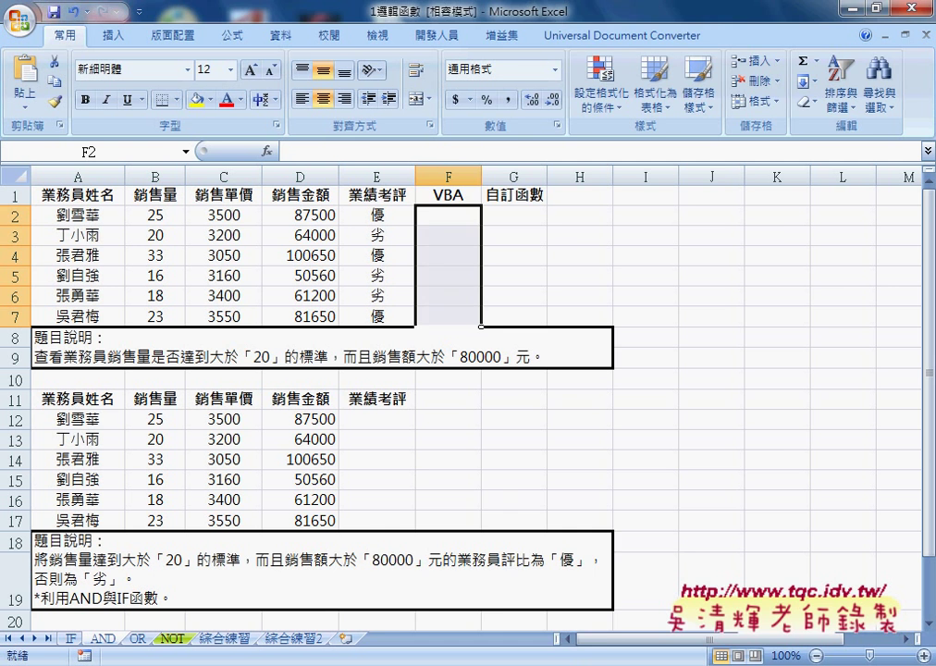
Step: Run the 業績_函數 macro from the VBA editor to refill column F
{"action": "key", "text": "alt+F11"}
{"action": "left_click", "coordinate": [703, 529]}
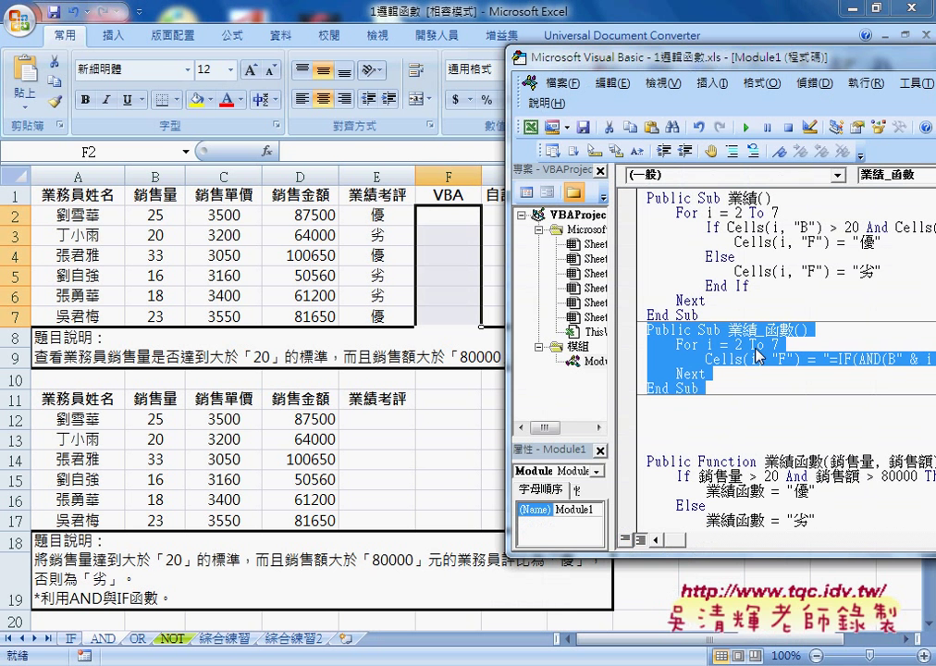
{"action": "left_click", "coordinate": [745, 127]}
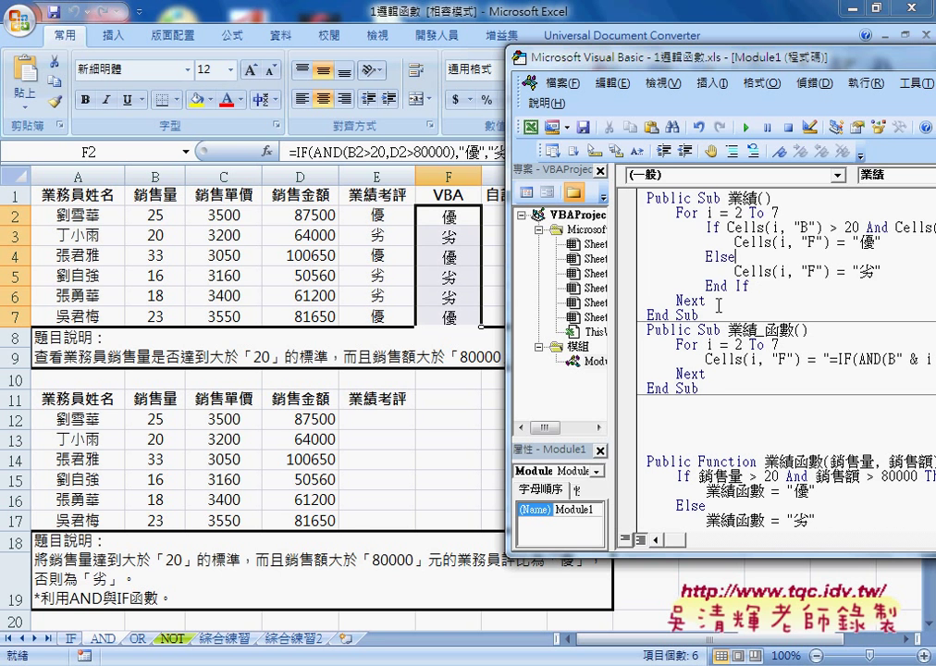
Step: Review the For…Next loop code of the 業績 and 業績_函數 Subs
{"action": "mouse_move", "coordinate": [708, 300]}
{"action": "left_mouse_down"}
{"action": "mouse_move", "coordinate": [668, 268]}
{"action": "mouse_move", "coordinate": [647, 211]}
{"action": "left_mouse_up"}
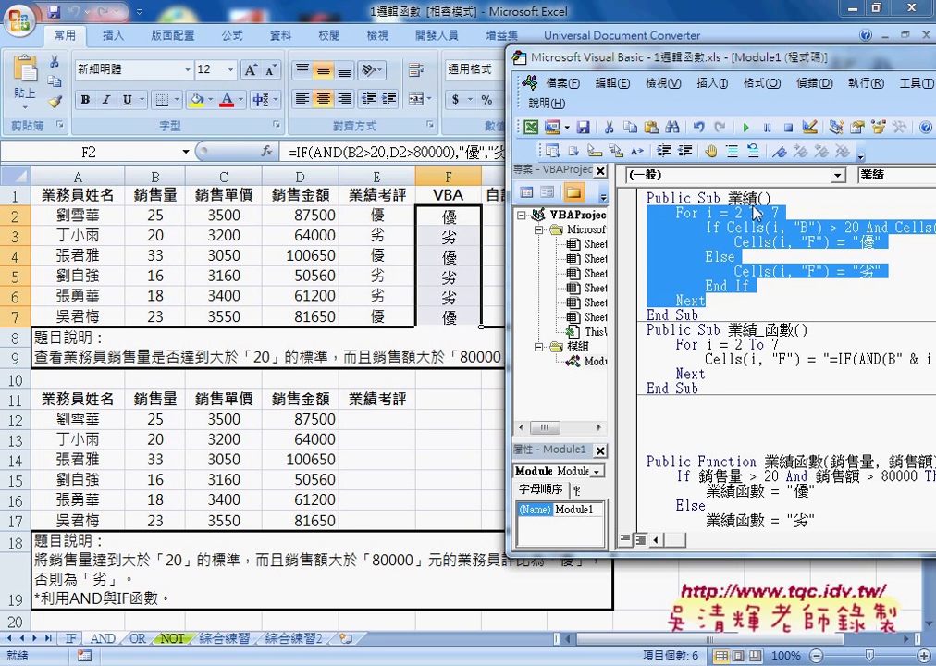
{"action": "double_click", "coordinate": [774, 329]}
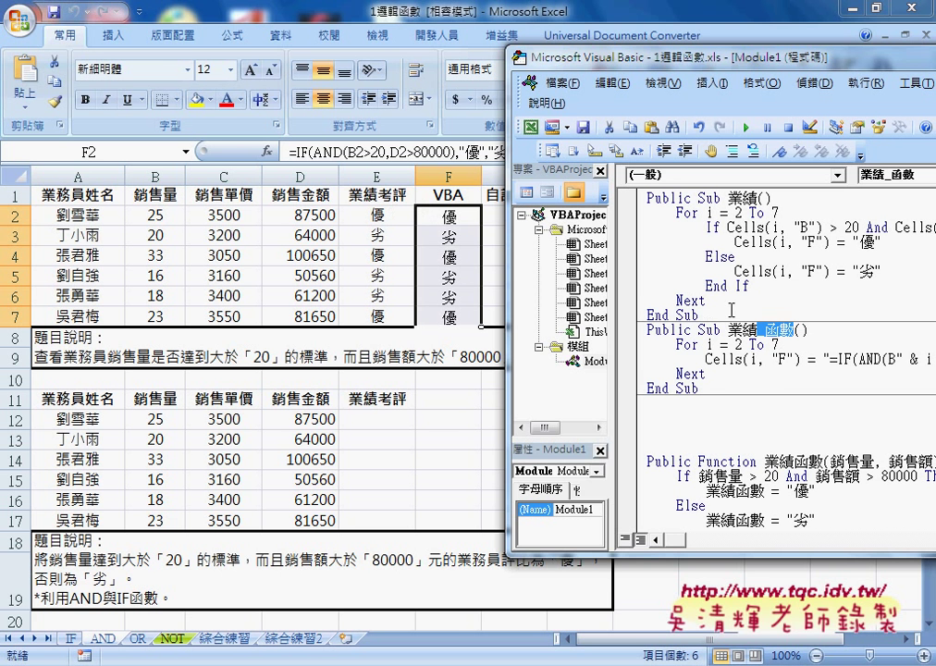
{"action": "left_click_drag", "start_coordinate": [647, 344], "coordinate": [787, 379]}
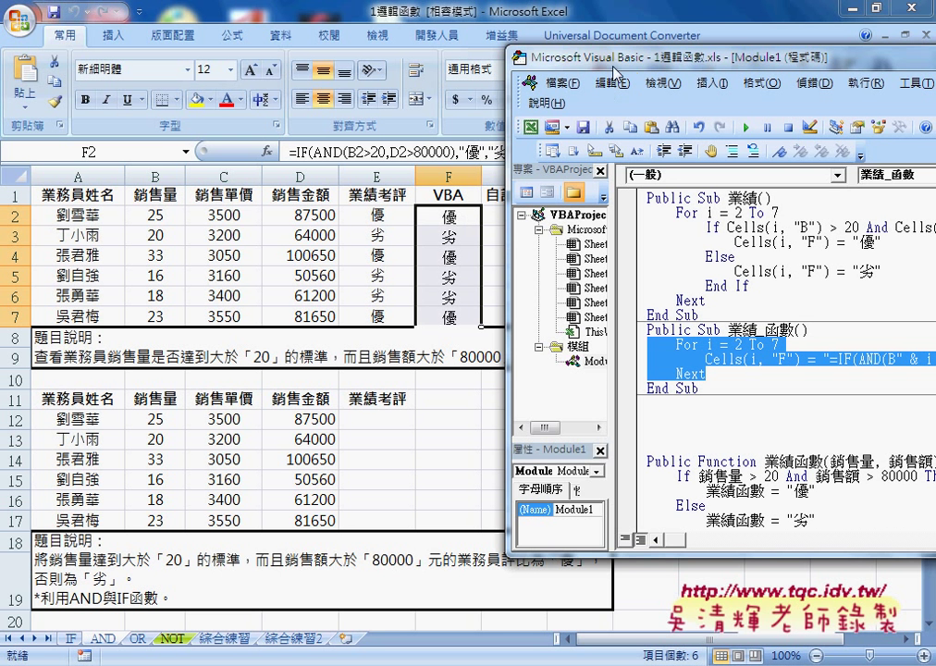
{"action": "left_click_drag", "start_coordinate": [643, 59], "coordinate": [373, 46]}
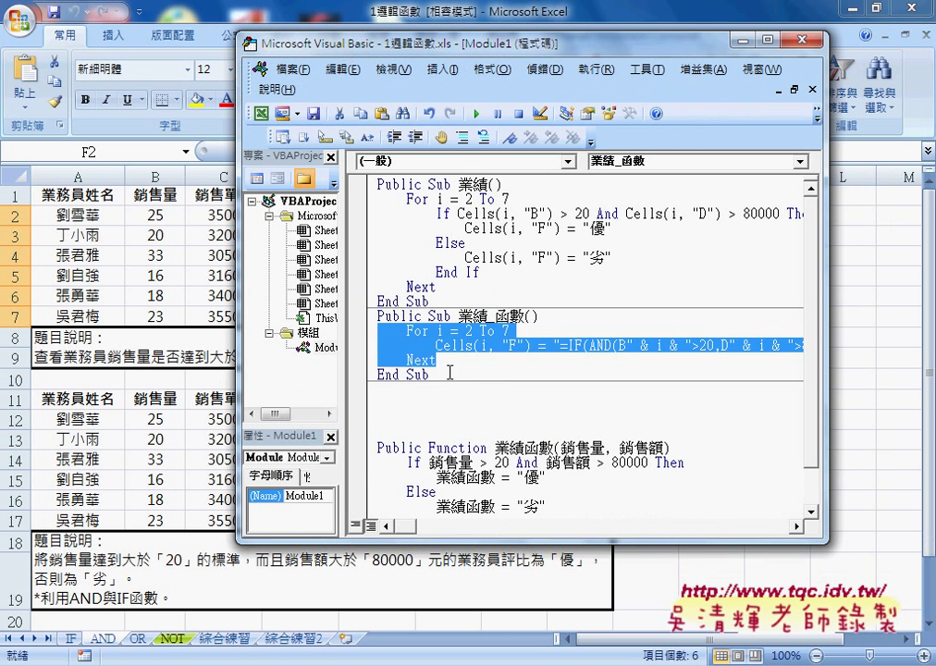
Step: Replace the 業績_函數 body with a pasted copy of the 業績 loop
{"action": "left_click_drag", "start_coordinate": [429, 374], "coordinate": [368, 331]}
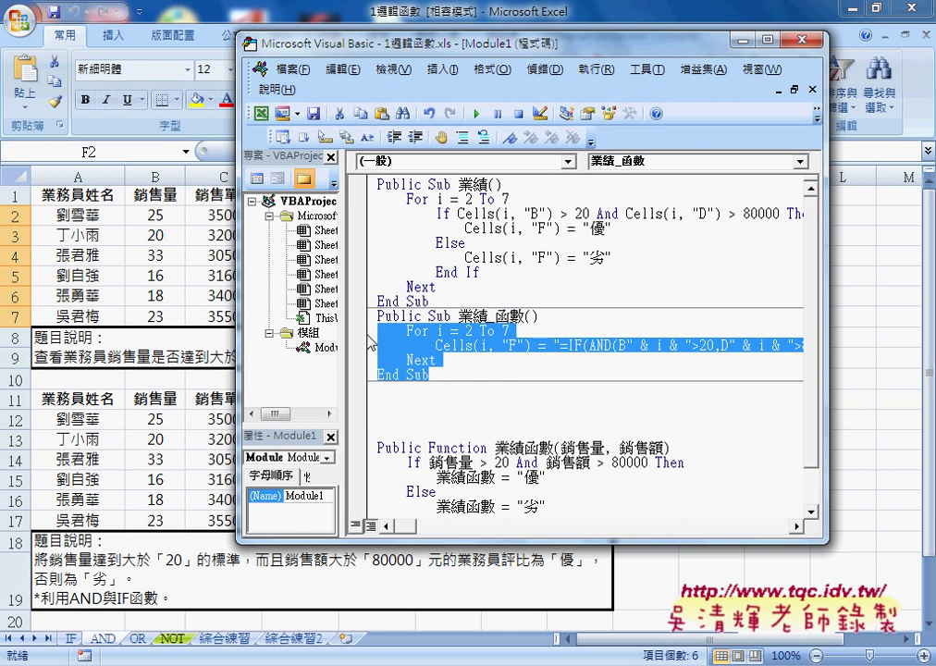
{"action": "key", "text": "Delete"}
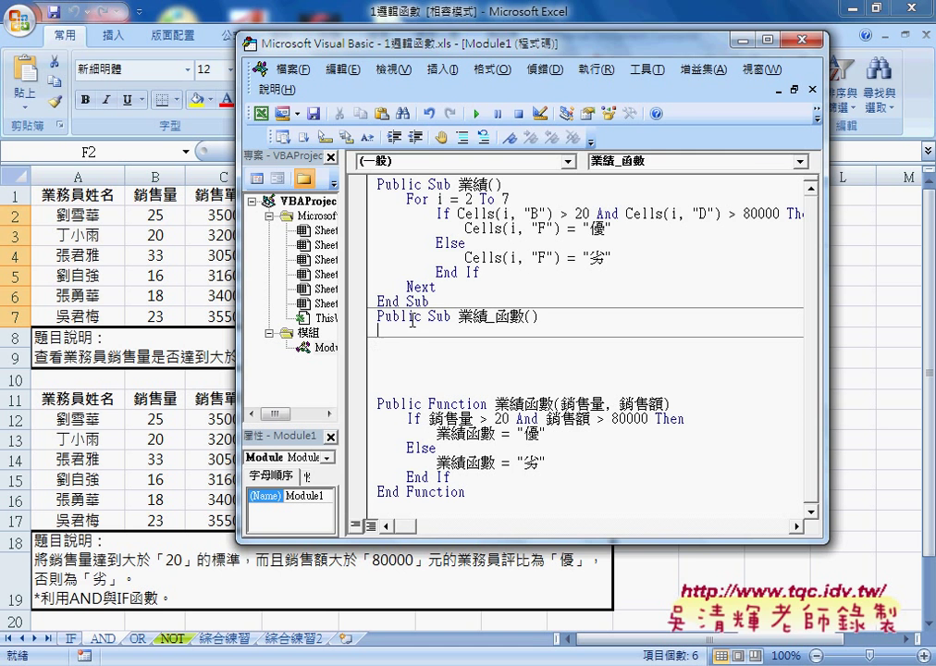
{"action": "mouse_move", "coordinate": [430, 301]}
{"action": "left_mouse_down"}
{"action": "mouse_move", "coordinate": [363, 185]}
{"action": "mouse_move", "coordinate": [360, 205]}
{"action": "left_mouse_up"}
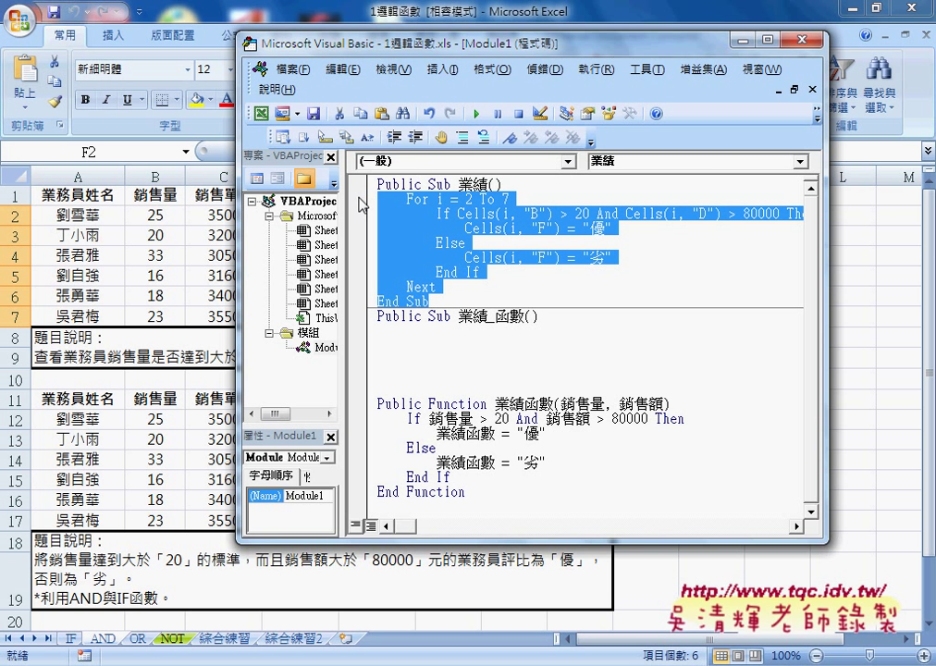
{"action": "left_click", "coordinate": [393, 337]}
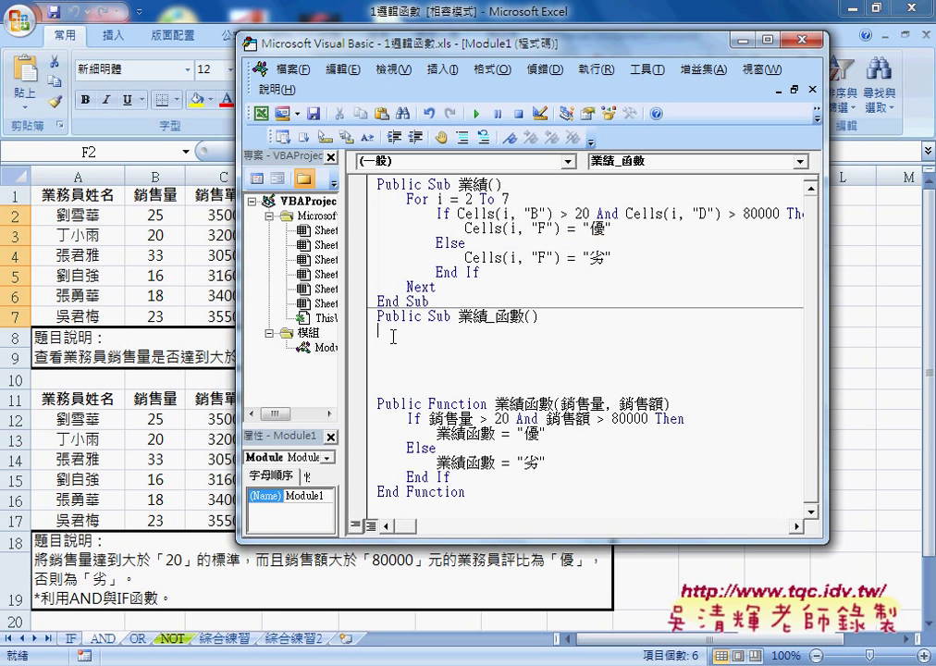
{"action": "key", "text": "ctrl+v"}
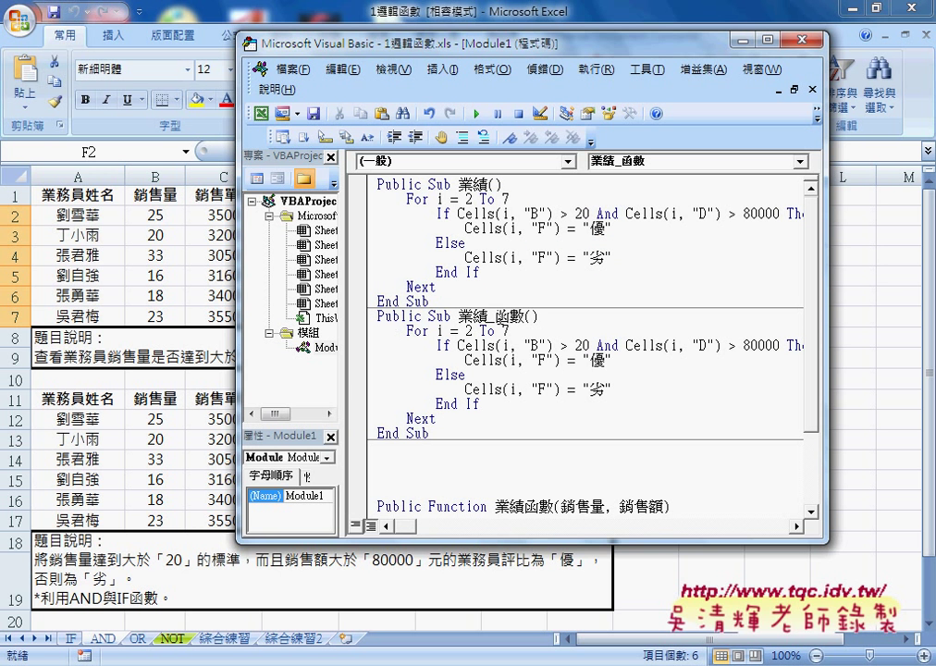
Step: Remove the Else branch and the extra indentation from 業績_函數
{"action": "left_click_drag", "start_coordinate": [488, 316], "coordinate": [526, 316]}
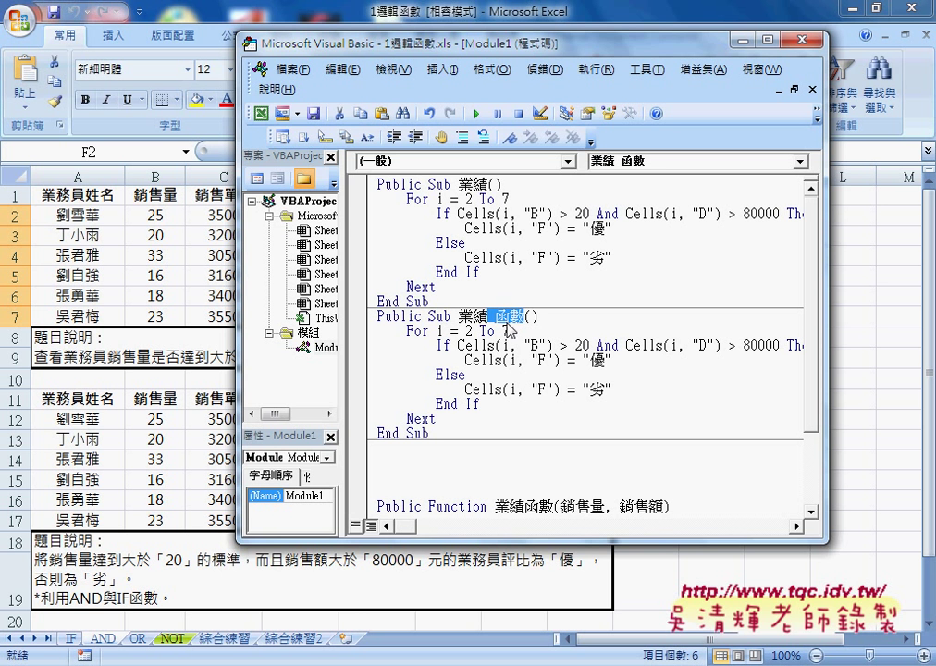
{"action": "mouse_move", "coordinate": [485, 402]}
{"action": "left_mouse_down"}
{"action": "mouse_move", "coordinate": [365, 367]}
{"action": "mouse_move", "coordinate": [360, 381]}
{"action": "left_mouse_up"}
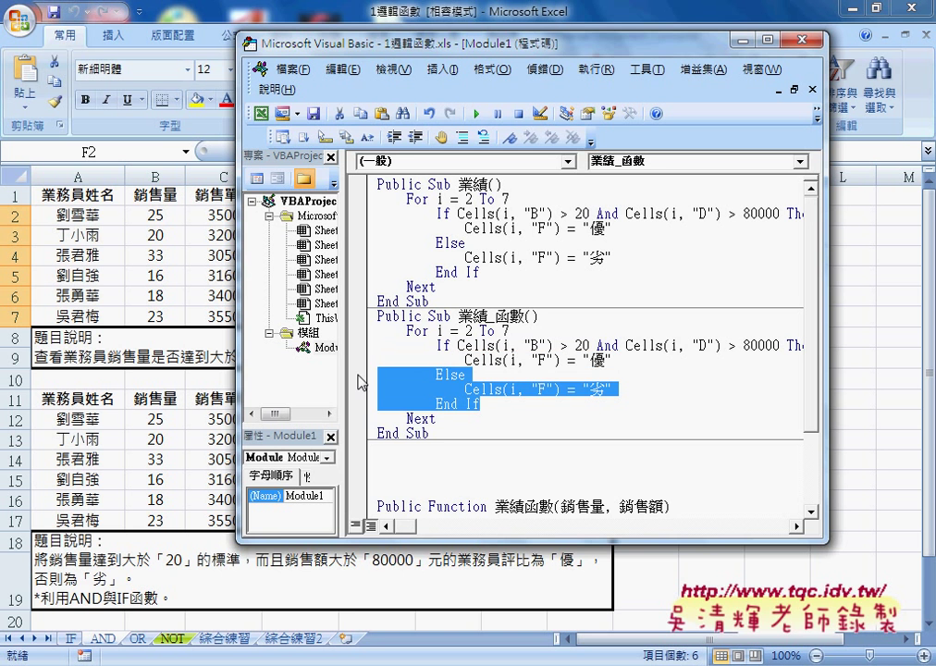
{"action": "key", "text": "Delete"}
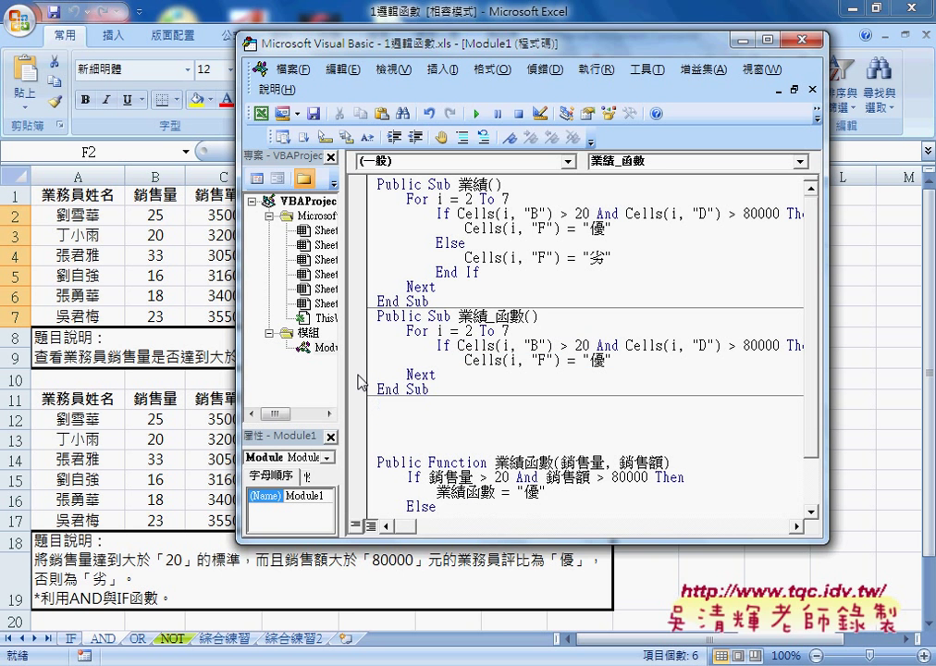
{"action": "left_click_drag", "start_coordinate": [464, 360], "coordinate": [437, 360]}
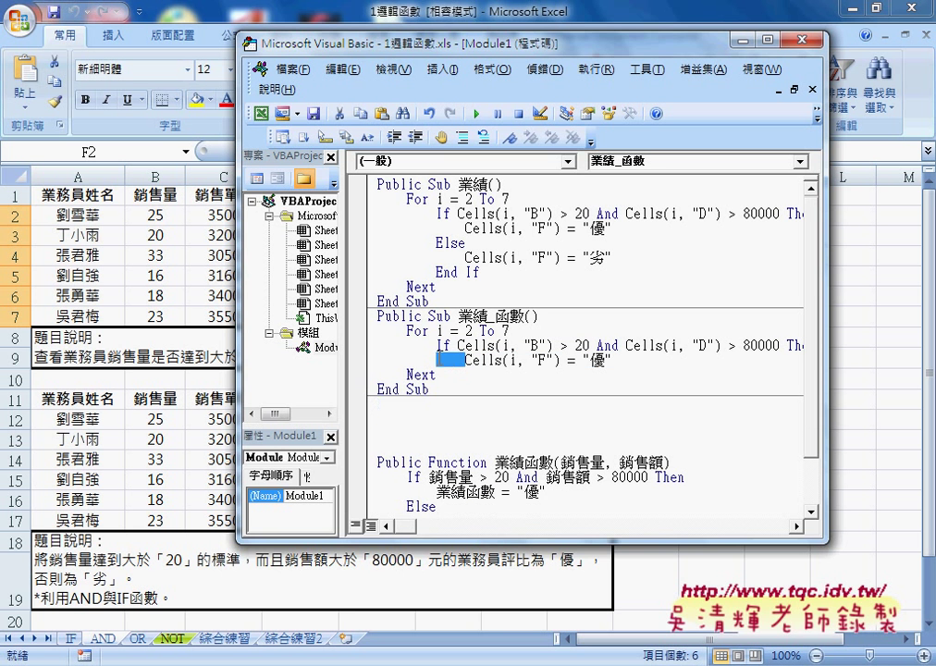
{"action": "key", "text": "Delete"}
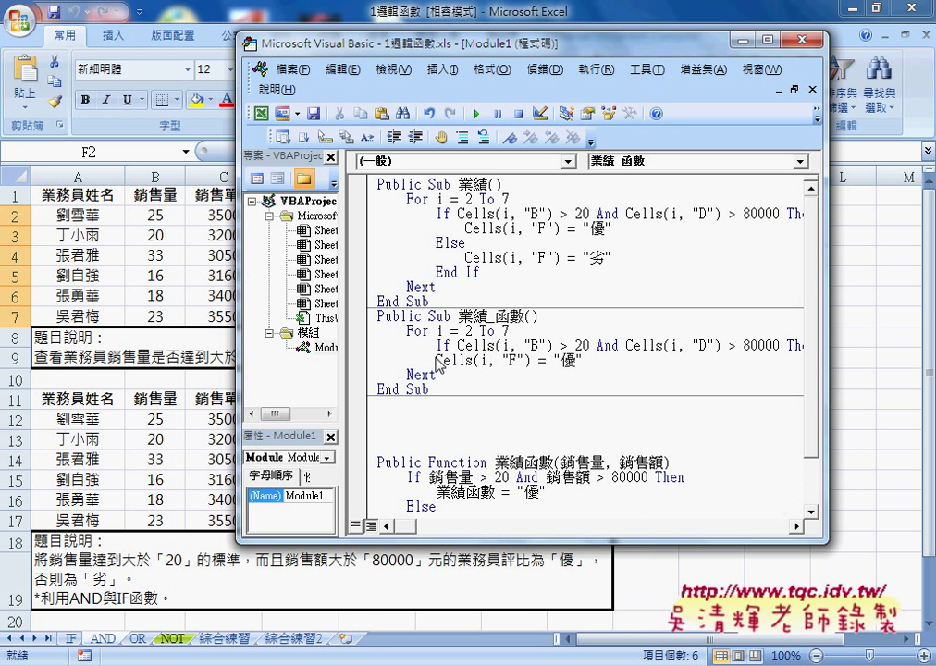
Step: Delete the If line and 優 so the loop sets Cells(i, "F") = ""
{"action": "left_click", "coordinate": [367, 347]}
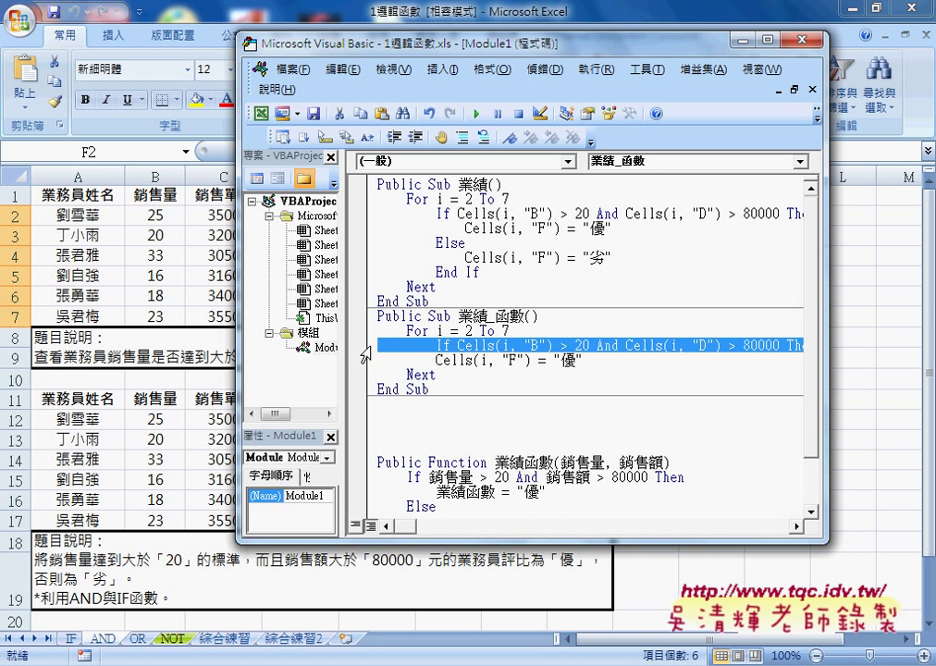
{"action": "key", "text": "Delete"}
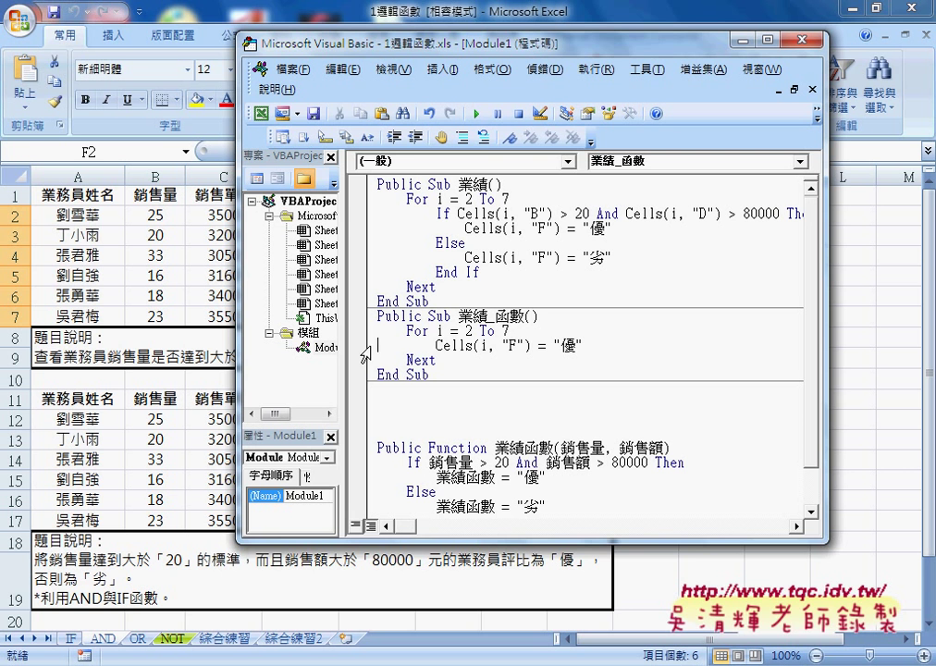
{"action": "left_click_drag", "start_coordinate": [436, 345], "coordinate": [575, 346]}
{"action": "key", "text": "BackSpace"}
{"action": "left_click_drag", "start_coordinate": [347, 301], "coordinate": [369, 183]}
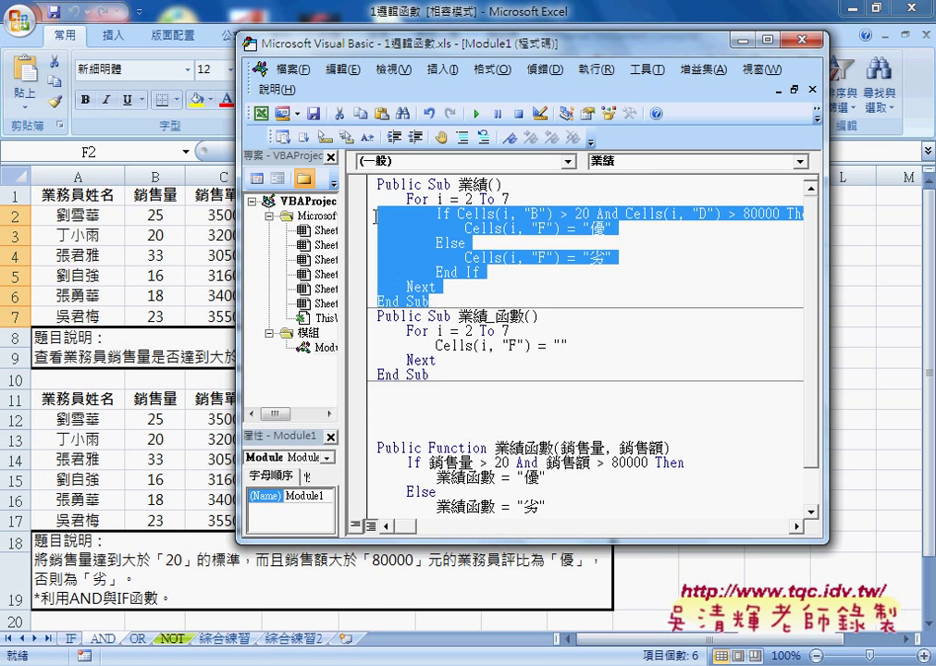
{"action": "left_click_drag", "start_coordinate": [430, 375], "coordinate": [376, 315]}
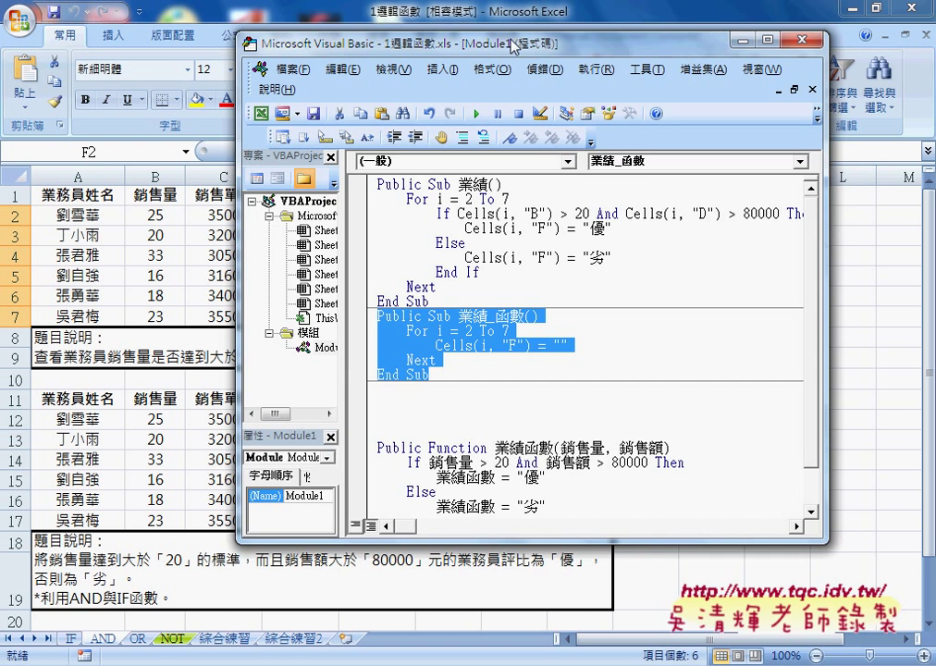
{"action": "mouse_move", "coordinate": [510, 47]}
{"action": "left_mouse_down"}
{"action": "mouse_move", "coordinate": [676, 65]}
{"action": "mouse_move", "coordinate": [757, 49]}
{"action": "left_mouse_up"}
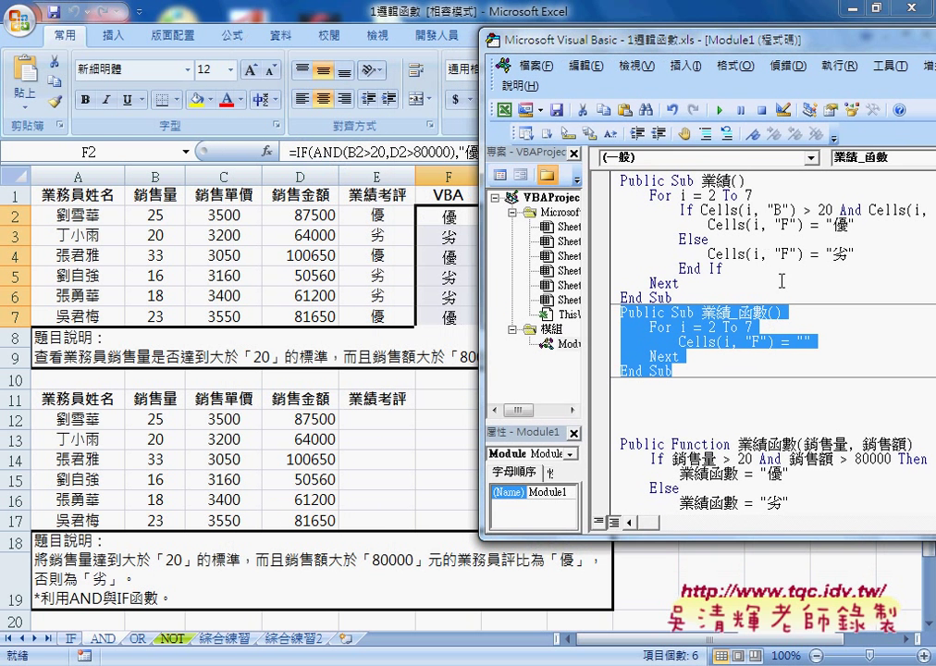
Step: Run 業績_函數 to clear F2:F7, then copy E2's =IF(AND(B2>20,D2>80000),"優","劣") formula text
{"action": "left_click", "coordinate": [719, 111]}
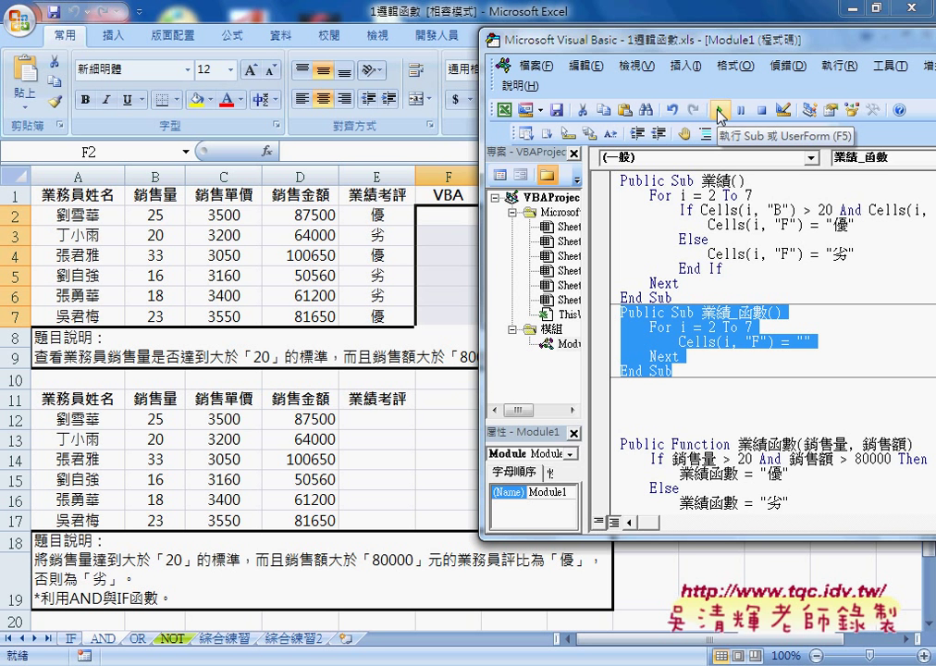
{"action": "left_click", "coordinate": [378, 216]}
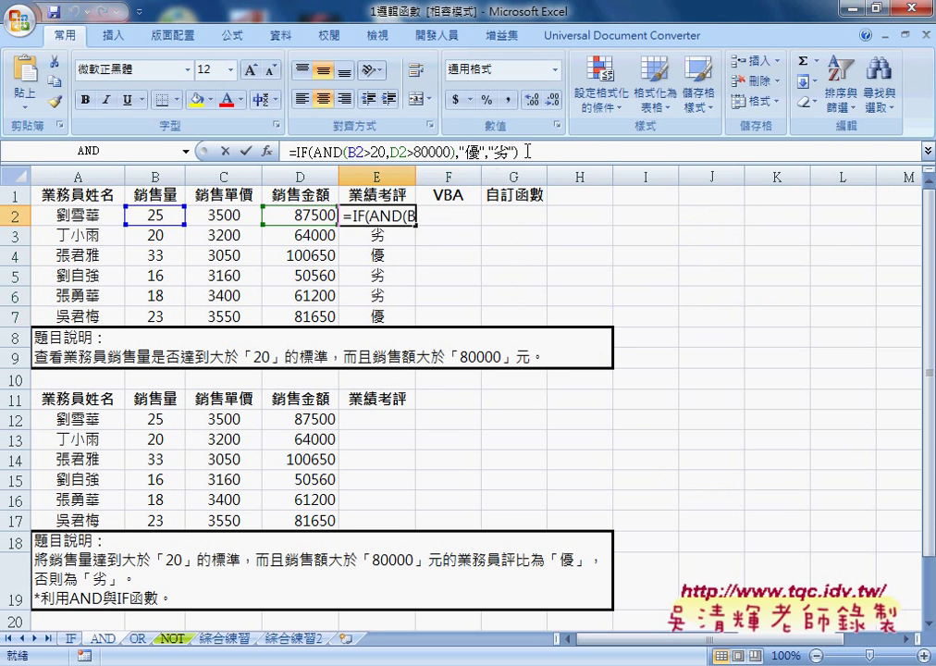
{"action": "left_click_drag", "start_coordinate": [518, 151], "coordinate": [289, 151]}
{"action": "right_click", "coordinate": [288, 150]}
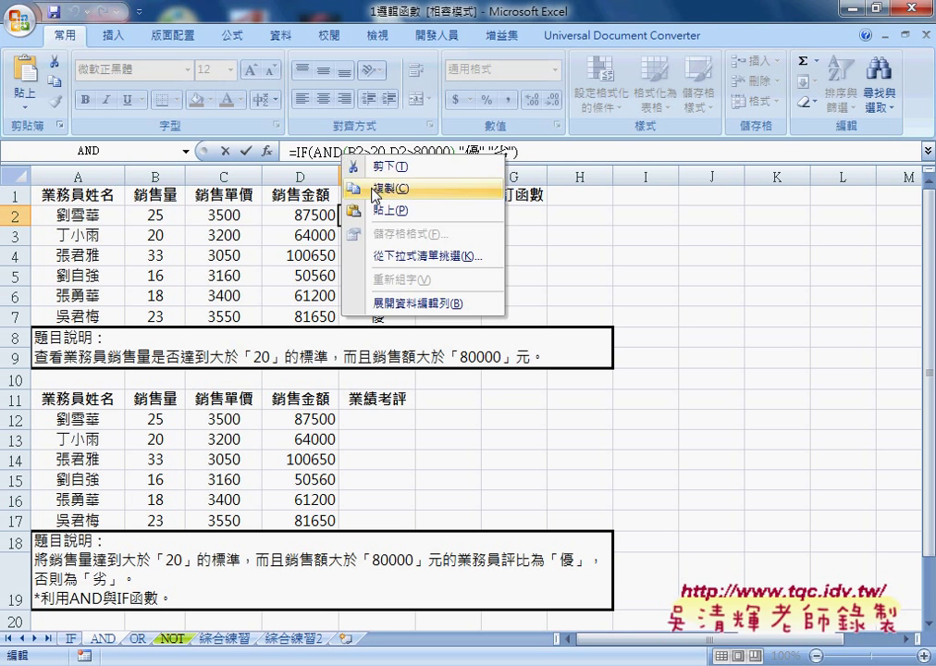
{"action": "left_click", "coordinate": [333, 153]}
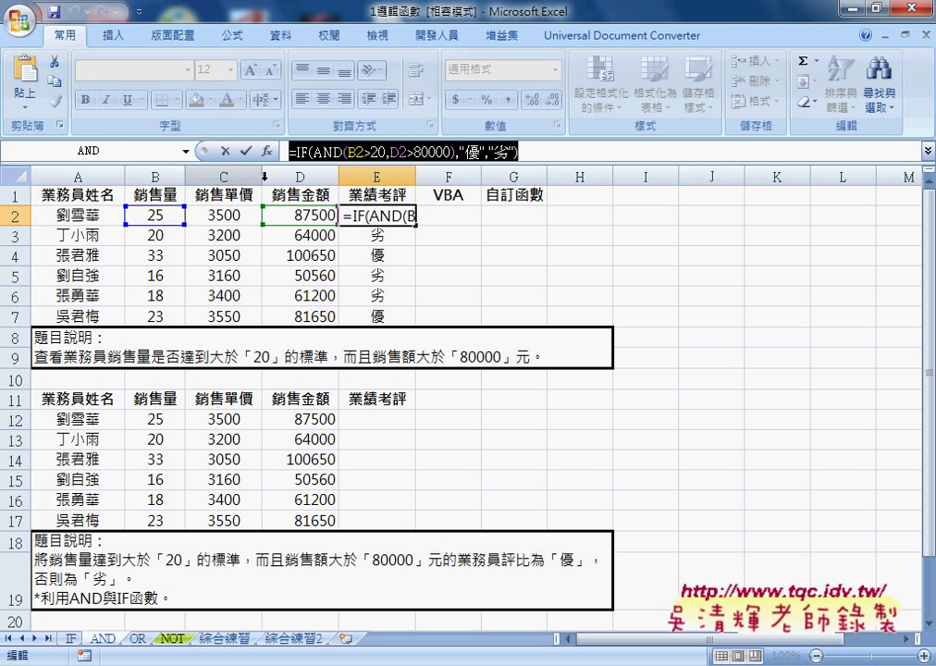
{"action": "key", "text": "alt+Tab"}
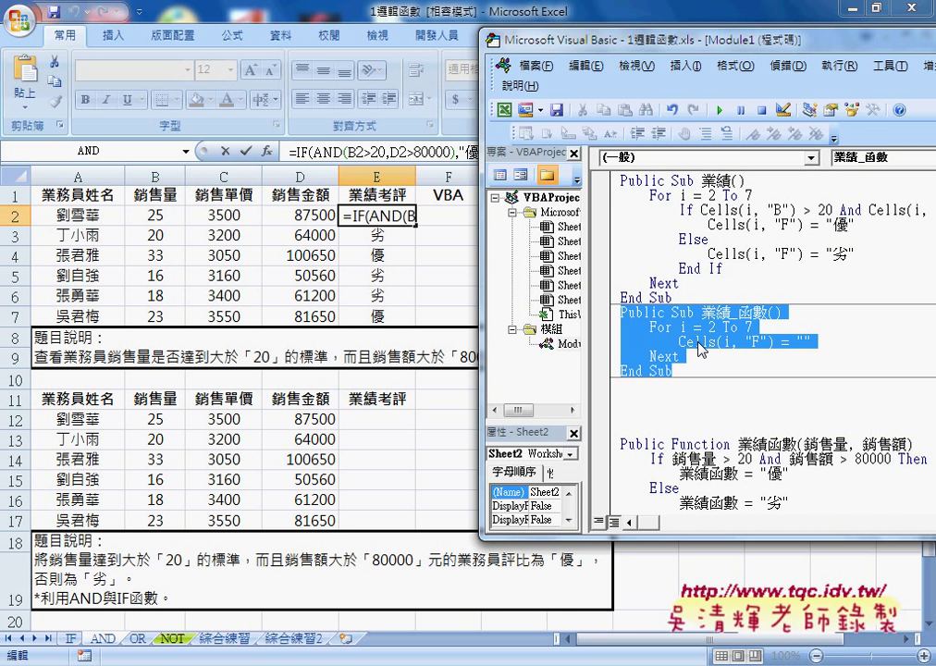
{"action": "left_click", "coordinate": [226, 152]}
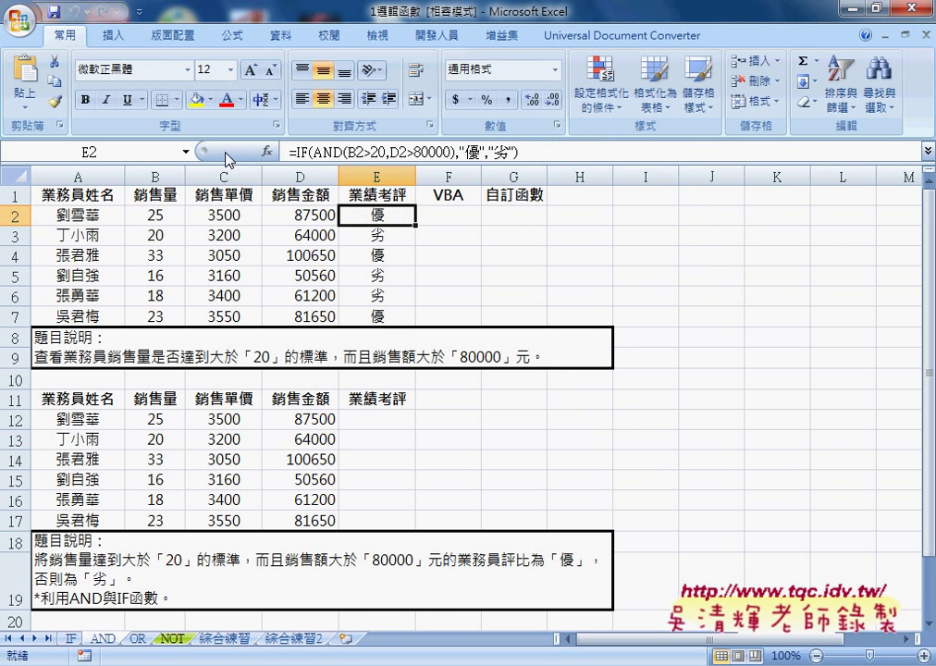
Step: Paste the copied IF(AND) formula between the empty quotes of Cells(i, "F") = ""
{"action": "mouse_move", "coordinate": [592, 664]}
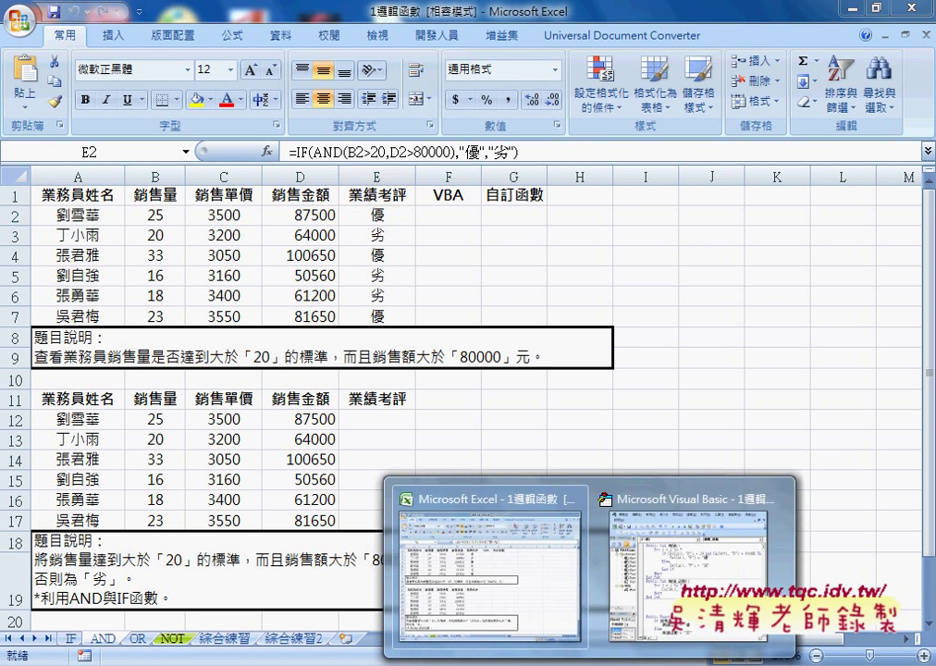
{"action": "left_click", "coordinate": [688, 564]}
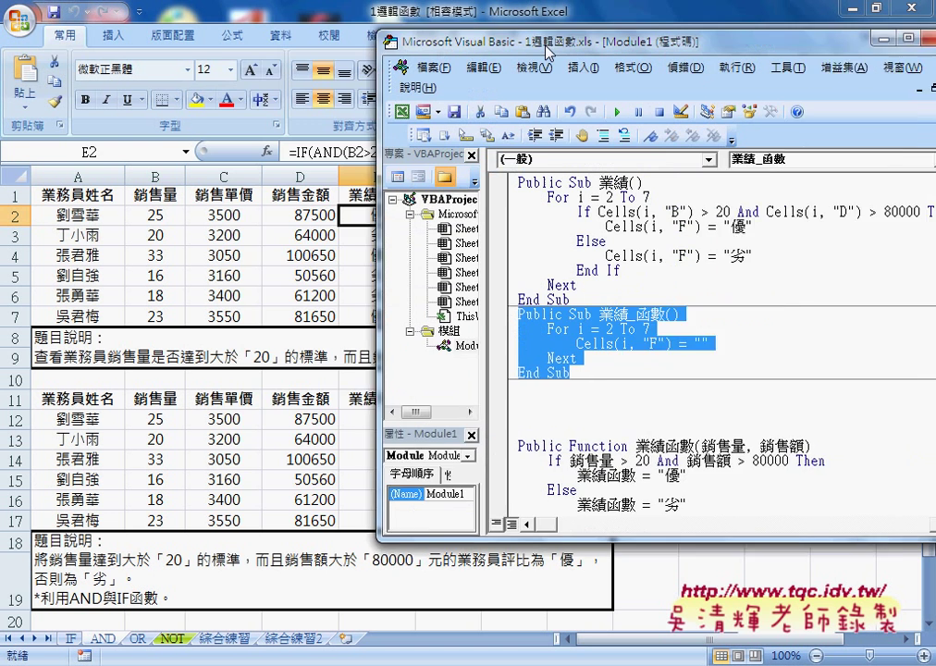
{"action": "left_click_drag", "start_coordinate": [548, 51], "coordinate": [404, 57]}
{"action": "left_click", "coordinate": [562, 352]}
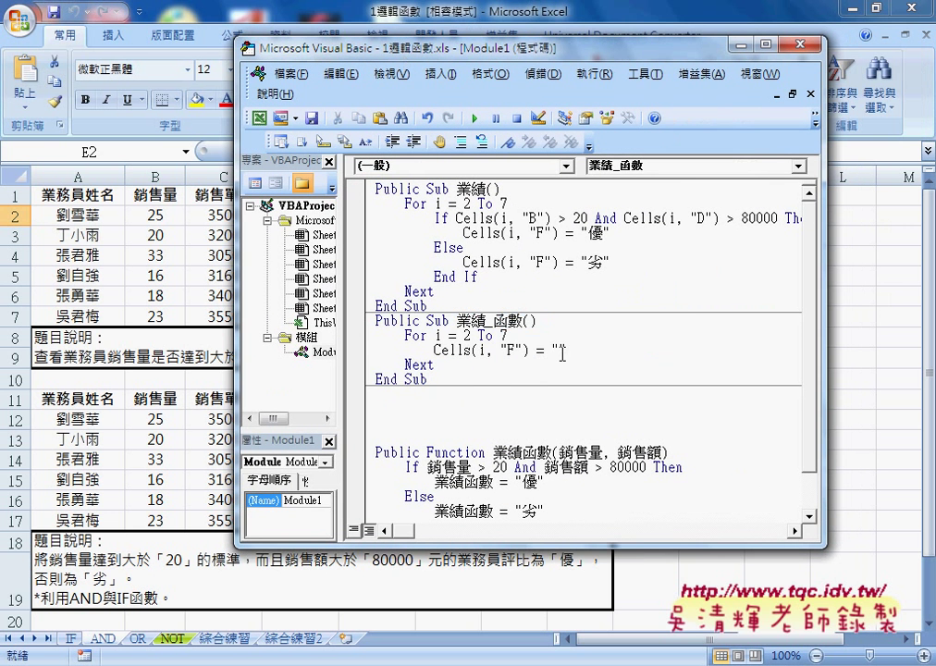
{"action": "right_click", "coordinate": [561, 352]}
{"action": "left_click", "coordinate": [599, 405]}
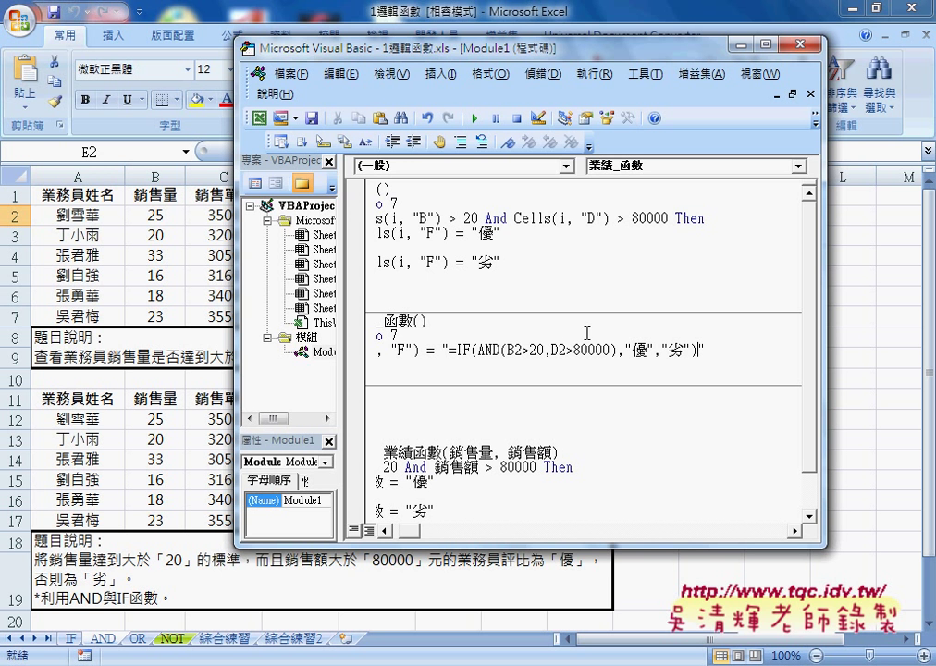
{"action": "left_click_drag", "start_coordinate": [448, 349], "coordinate": [698, 352]}
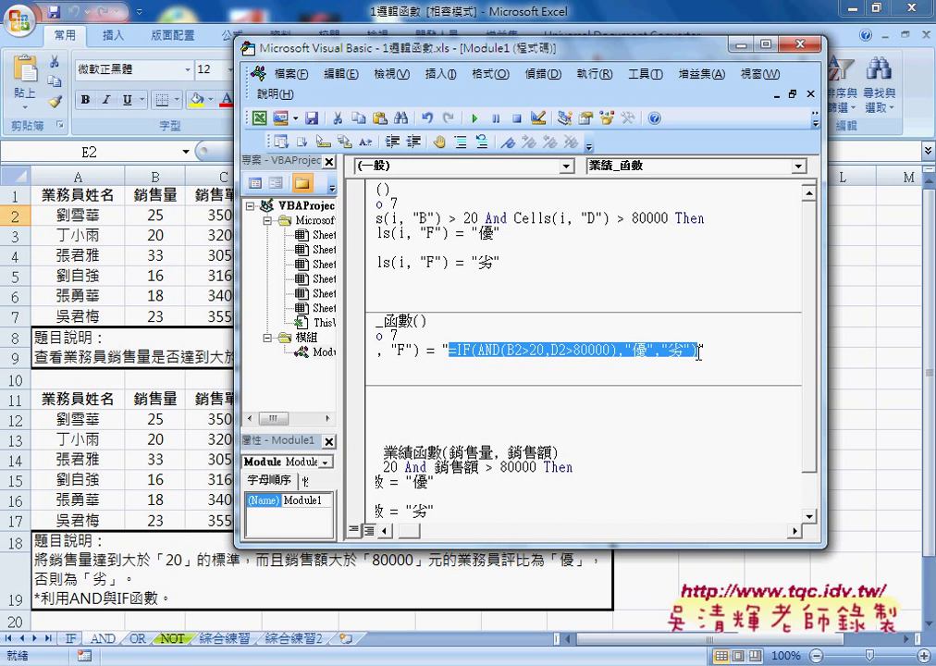
Step: Add an extra quotation mark before and after both 優 and 劣 in the formula string
{"action": "left_click", "coordinate": [626, 352]}
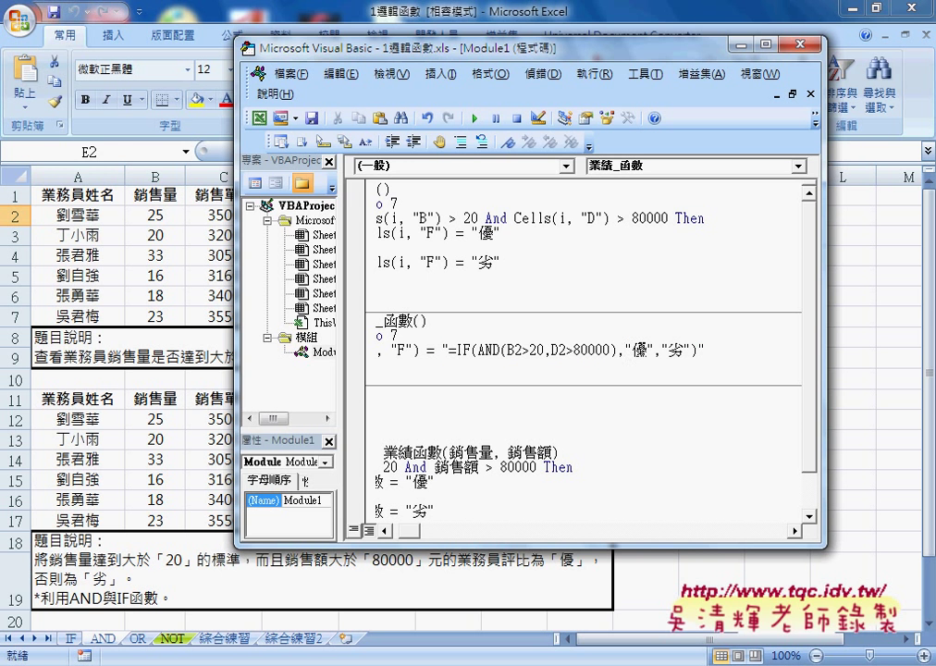
{"action": "type", "text": "\"優"}
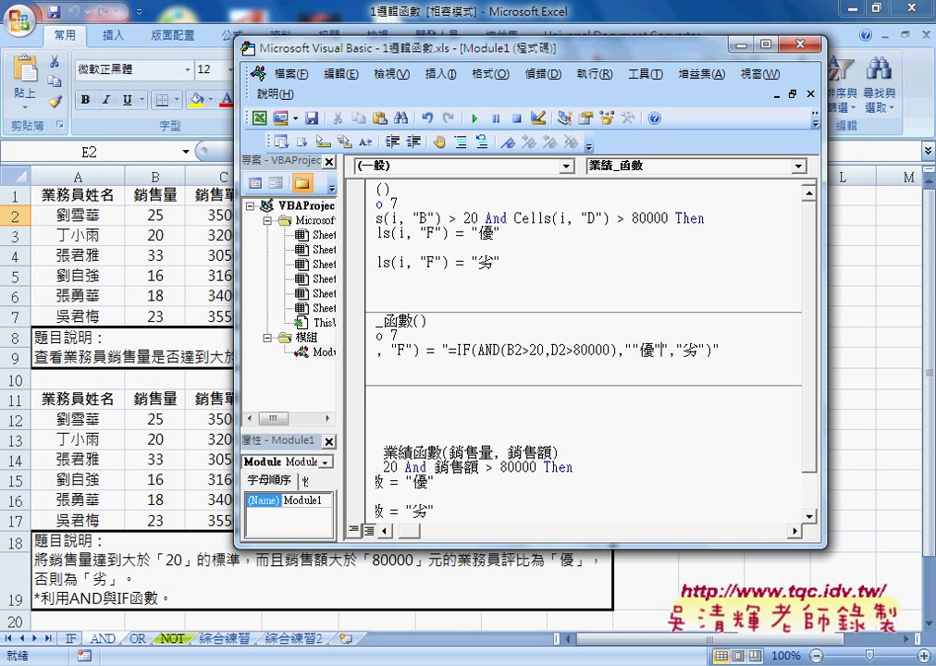
{"action": "left_click", "coordinate": [677, 350]}
{"action": "type", "text": "\""}
{"action": "left_click", "coordinate": [685, 351]}
{"action": "type", "text": "\""}
{"action": "left_click", "coordinate": [712, 351]}
{"action": "type", "text": "\""}
Step: Run 業績_函數 and check F2–F5, each holding the same fixed =IF(AND(B2>20,D2>80000)) formula
{"action": "mouse_move", "coordinate": [460, 56]}
{"action": "left_mouse_down"}
{"action": "mouse_move", "coordinate": [724, 59]}
{"action": "mouse_move", "coordinate": [712, 59]}
{"action": "left_mouse_up"}
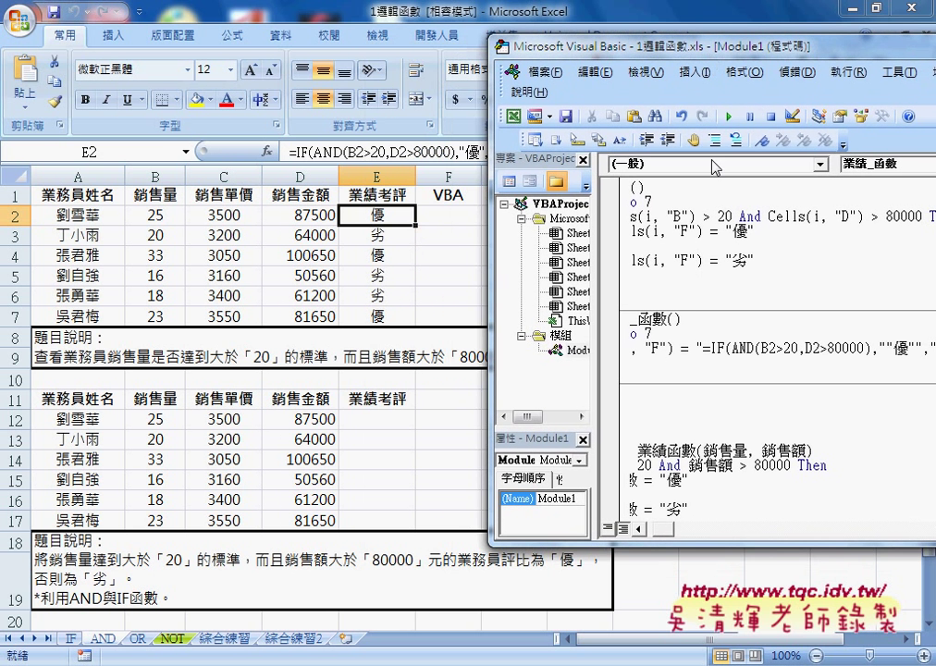
{"action": "left_click", "coordinate": [730, 120]}
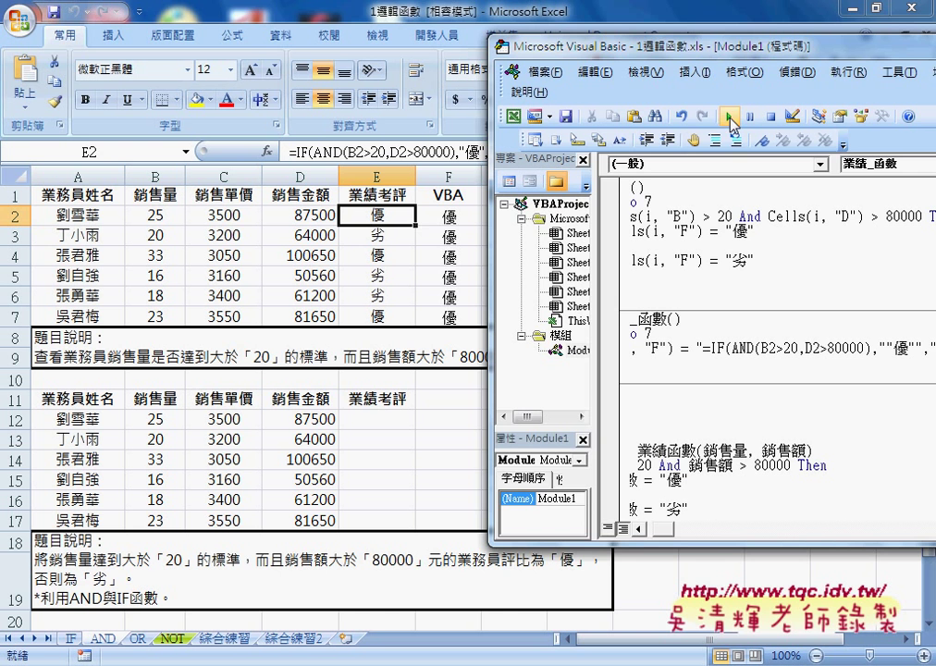
{"action": "left_click", "coordinate": [448, 215]}
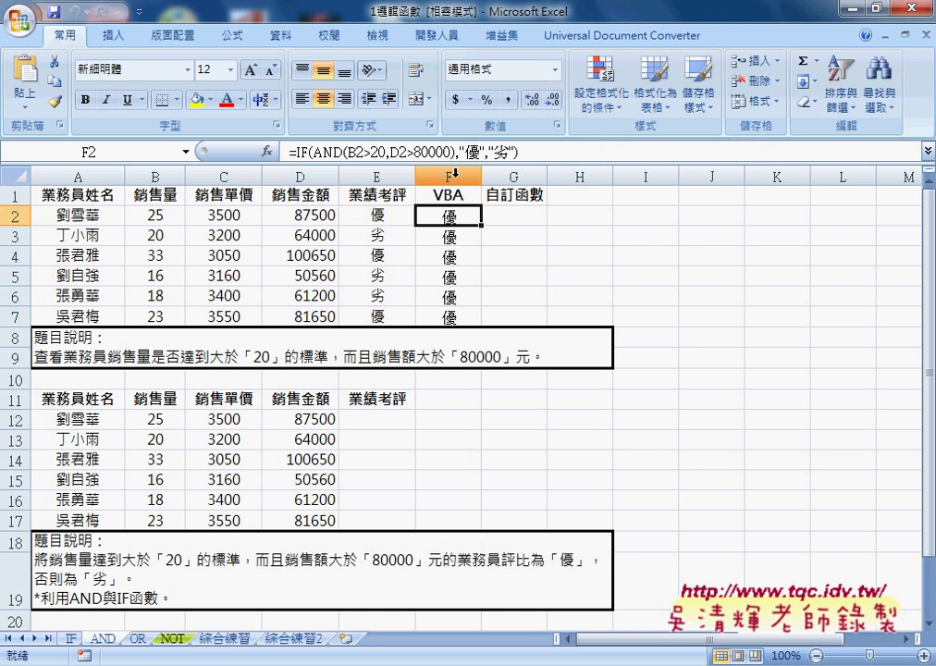
{"action": "left_click", "coordinate": [450, 235]}
{"action": "left_click", "coordinate": [448, 257]}
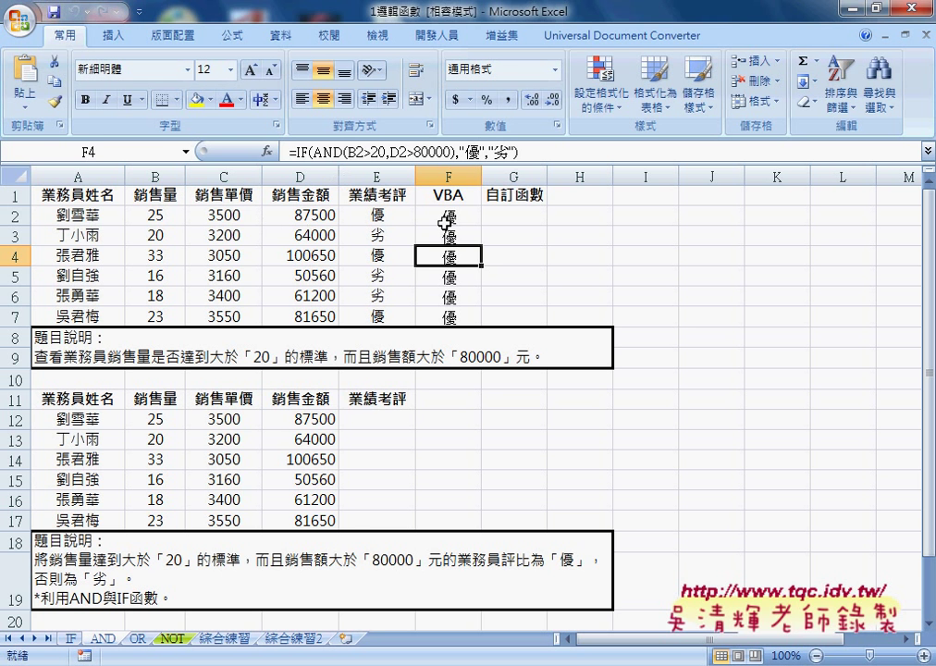
{"action": "left_click", "coordinate": [447, 216]}
{"action": "left_click", "coordinate": [454, 258]}
{"action": "left_click", "coordinate": [451, 276]}
{"action": "left_click", "coordinate": [452, 217]}
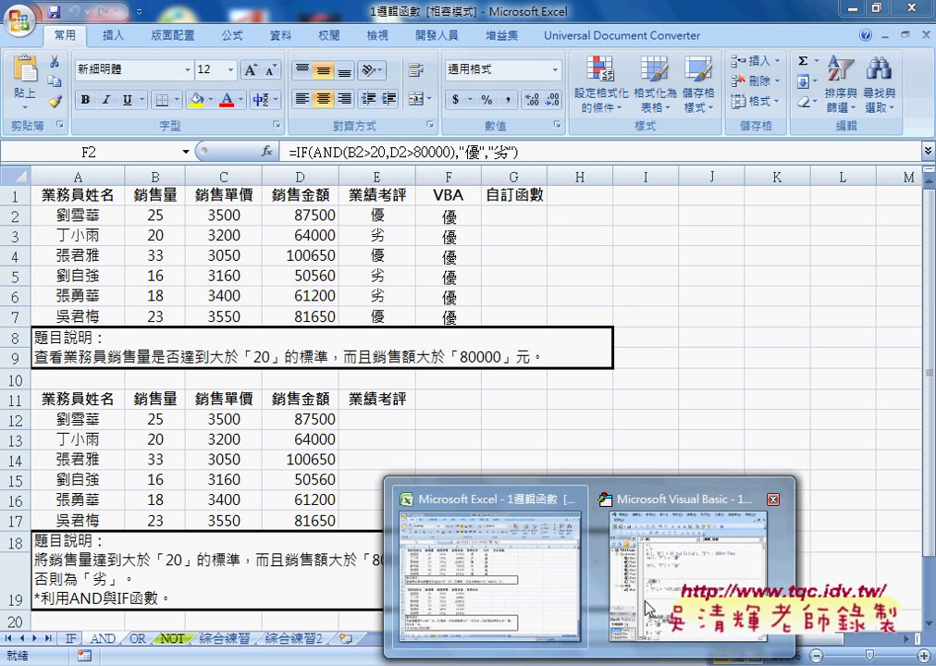
Step: Maximize the code editor and examine the formula string, highlighting the fixed row 2 in B2
{"action": "left_click", "coordinate": [650, 609]}
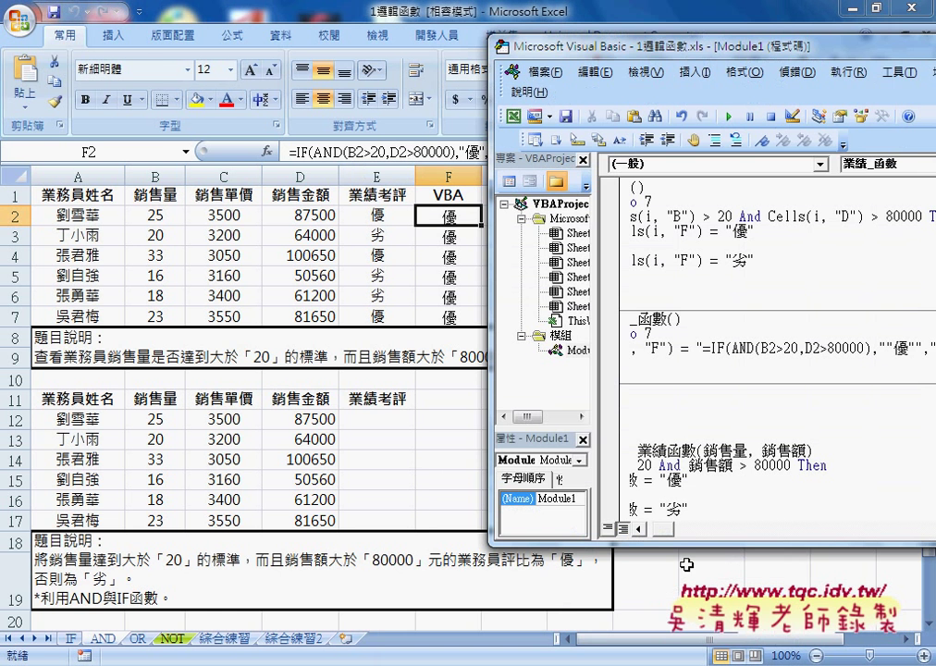
{"action": "double_click", "coordinate": [659, 53]}
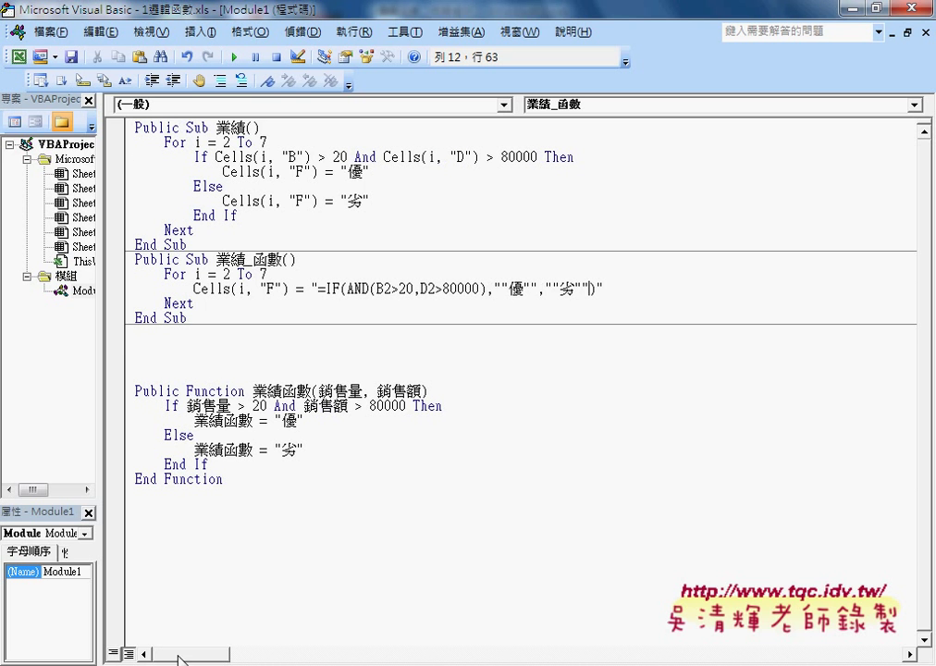
{"action": "left_click_drag", "start_coordinate": [317, 290], "coordinate": [592, 289]}
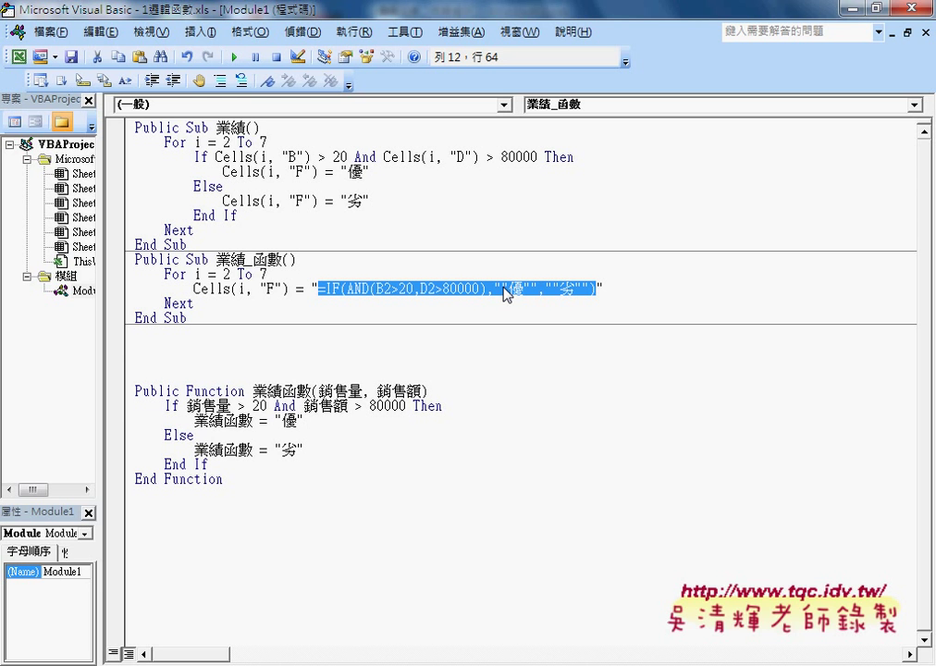
{"action": "left_click", "coordinate": [387, 291]}
{"action": "left_click_drag", "start_coordinate": [388, 292], "coordinate": [395, 291]}
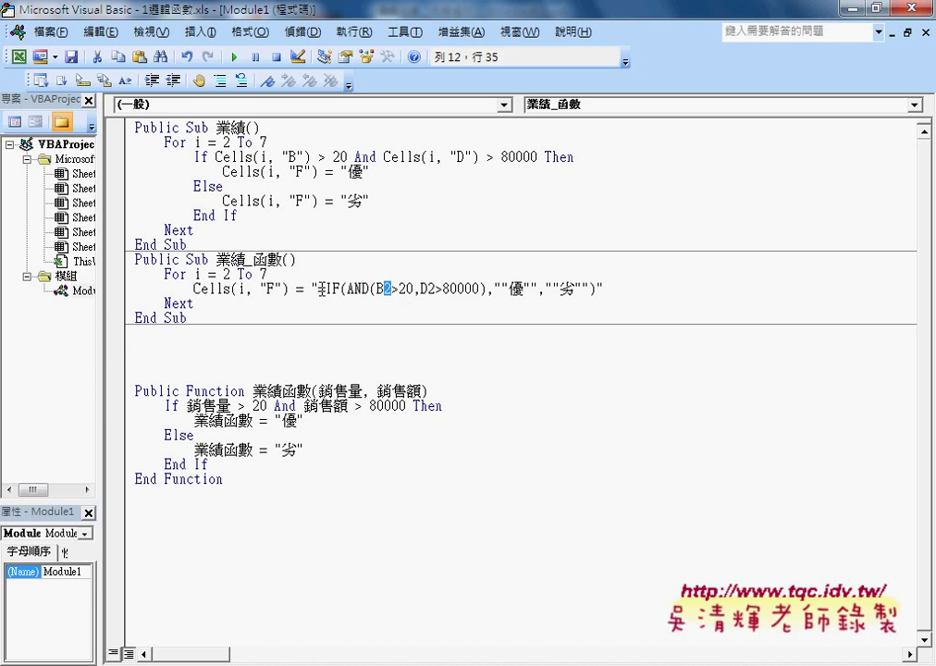
{"action": "left_click_drag", "start_coordinate": [317, 289], "coordinate": [599, 291]}
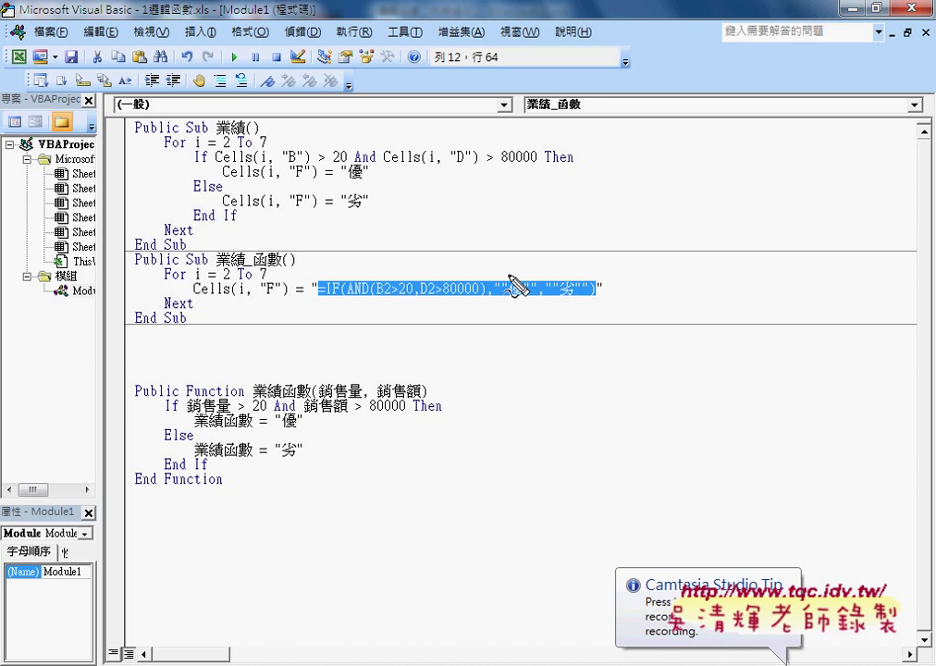
{"action": "mouse_move", "coordinate": [382, 273]}
{"action": "left_mouse_down"}
{"action": "mouse_move", "coordinate": [383, 303]}
{"action": "mouse_move", "coordinate": [394, 304]}
{"action": "left_mouse_up"}
{"action": "mouse_move", "coordinate": [307, 288]}
{"action": "left_mouse_down"}
{"action": "mouse_move", "coordinate": [316, 287]}
{"action": "mouse_move", "coordinate": [310, 279]}
{"action": "left_mouse_up"}
{"action": "left_click_drag", "start_coordinate": [369, 262], "coordinate": [374, 272]}
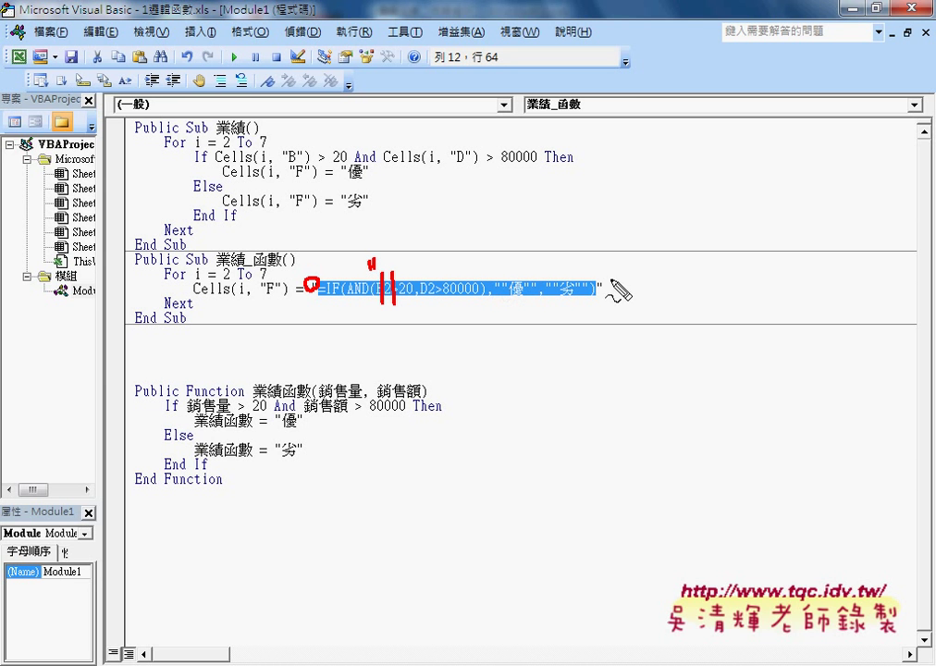
{"action": "left_click_drag", "start_coordinate": [604, 272], "coordinate": [599, 298]}
{"action": "left_click_drag", "start_coordinate": [395, 258], "coordinate": [400, 267]}
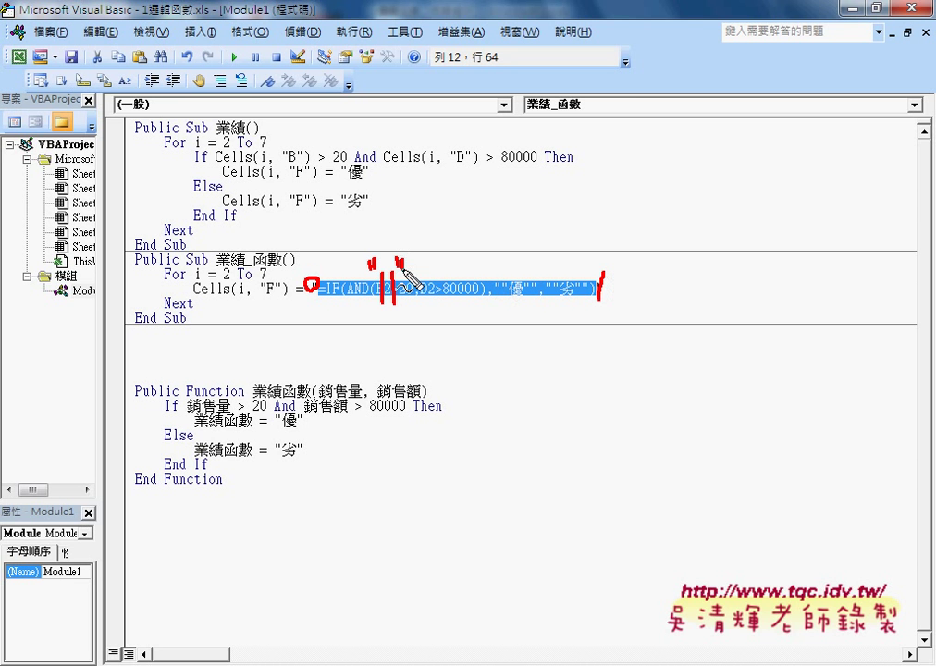
{"action": "left_click_drag", "start_coordinate": [378, 210], "coordinate": [379, 216]}
{"action": "left_click_drag", "start_coordinate": [382, 220], "coordinate": [372, 263]}
{"action": "left_click_drag", "start_coordinate": [365, 214], "coordinate": [405, 231]}
{"action": "left_click_drag", "start_coordinate": [324, 263], "coordinate": [343, 260]}
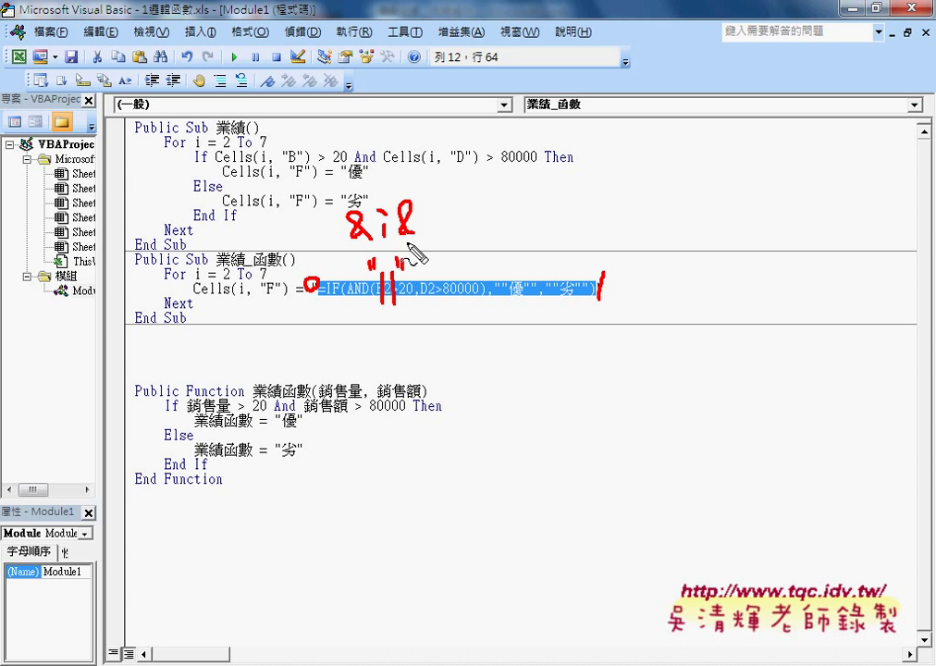
{"action": "key", "text": "Escape"}
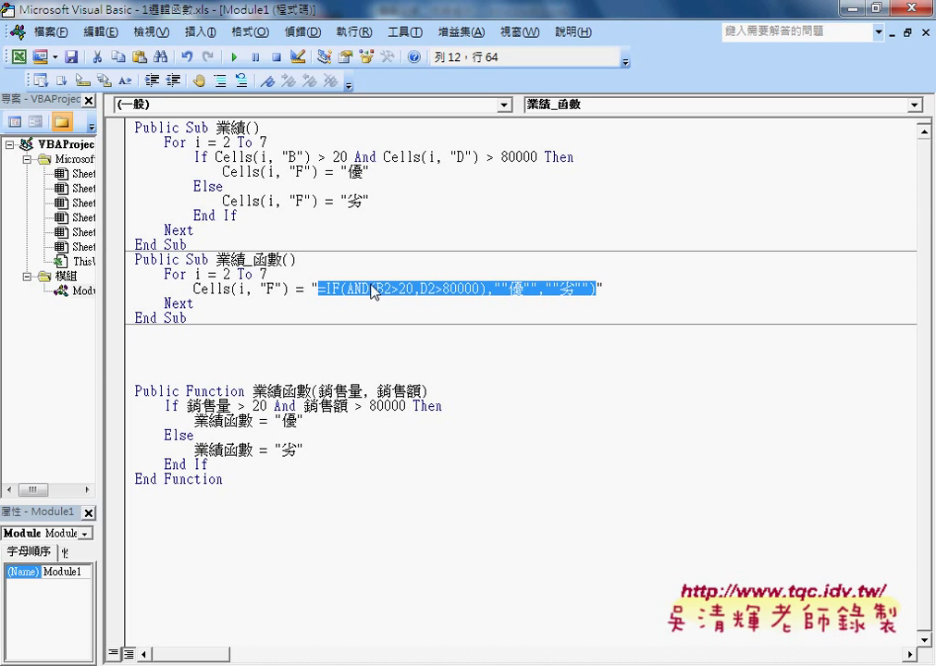
Step: Replace the 2 in B2 with " & i & " so the B reference follows the loop row
{"action": "left_click_drag", "start_coordinate": [382, 288], "coordinate": [392, 288]}
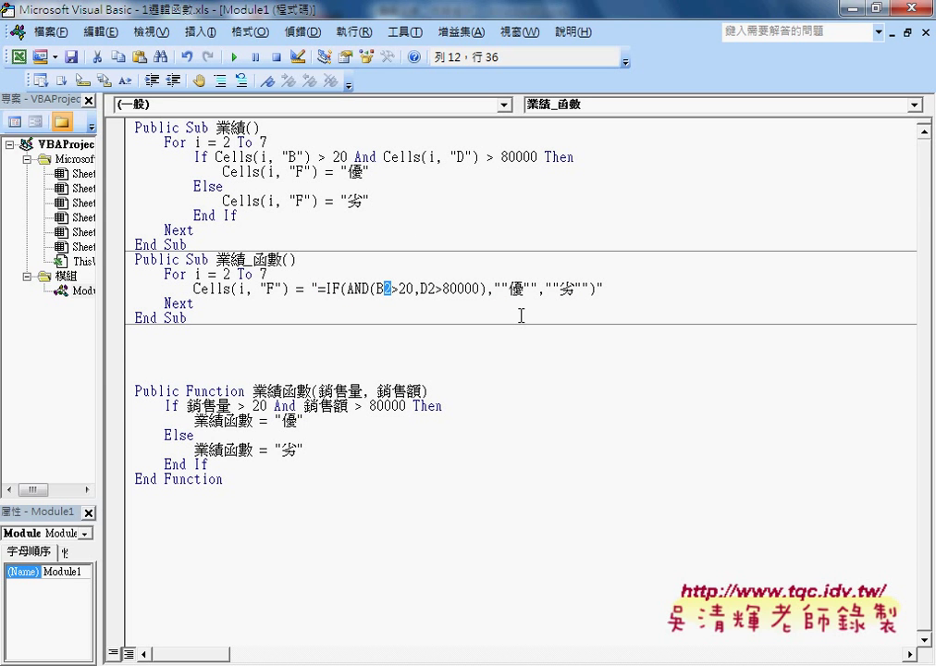
{"action": "type", "text": "\"\""}
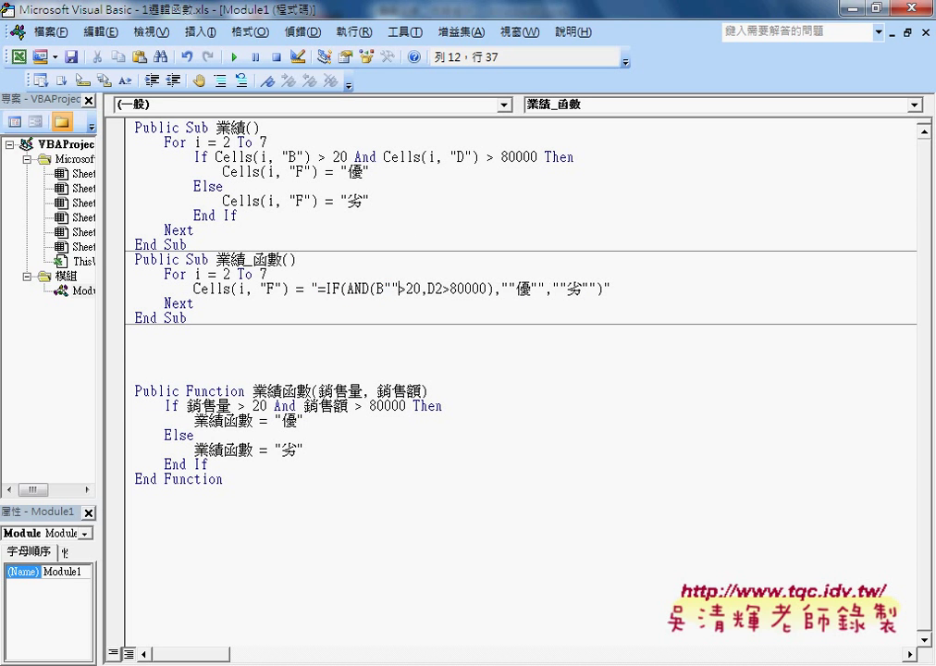
{"action": "key", "text": "Left"}
{"action": "key", "text": "Left"}
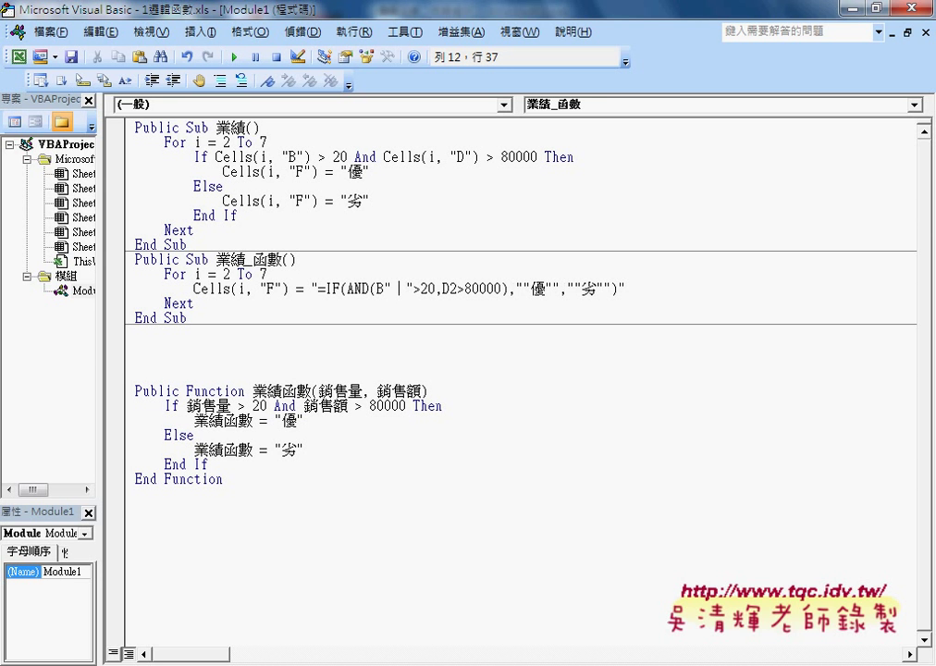
{"action": "type", "text": "&&"}
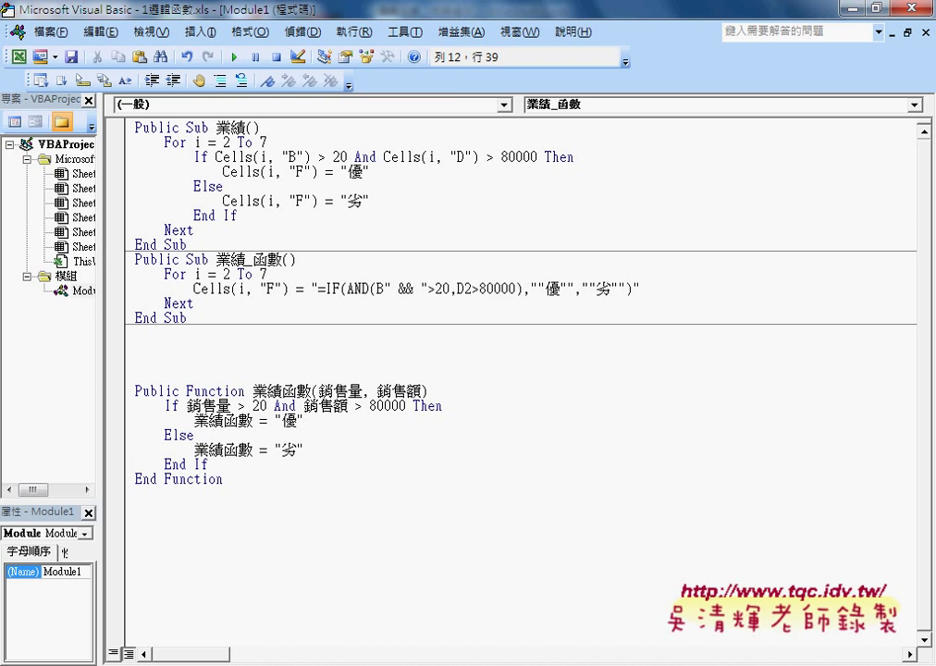
{"action": "type", "text": " i"}
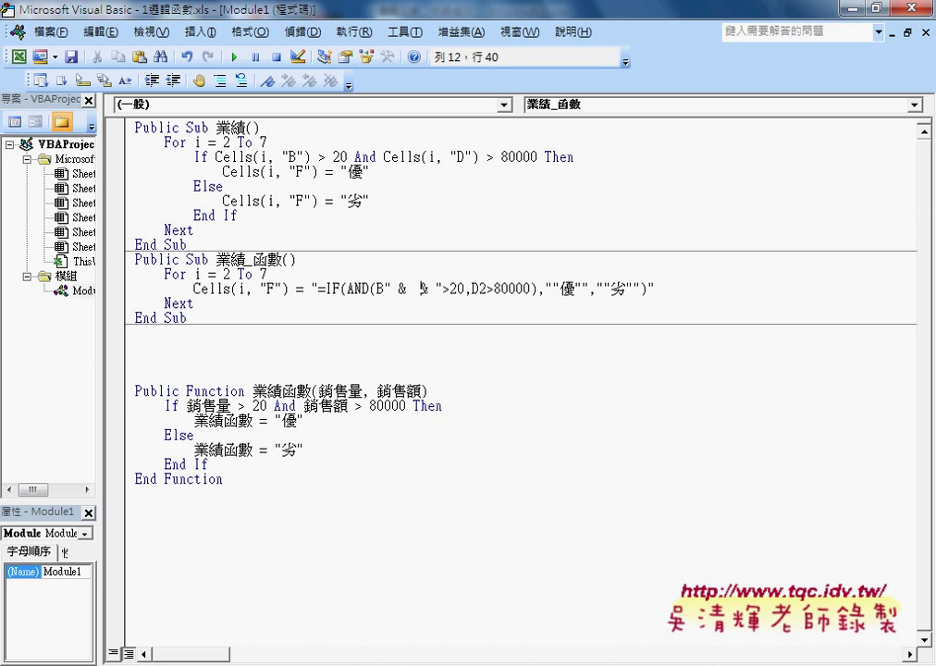
{"action": "key", "text": "Left"}
{"action": "type", "text": "i"}
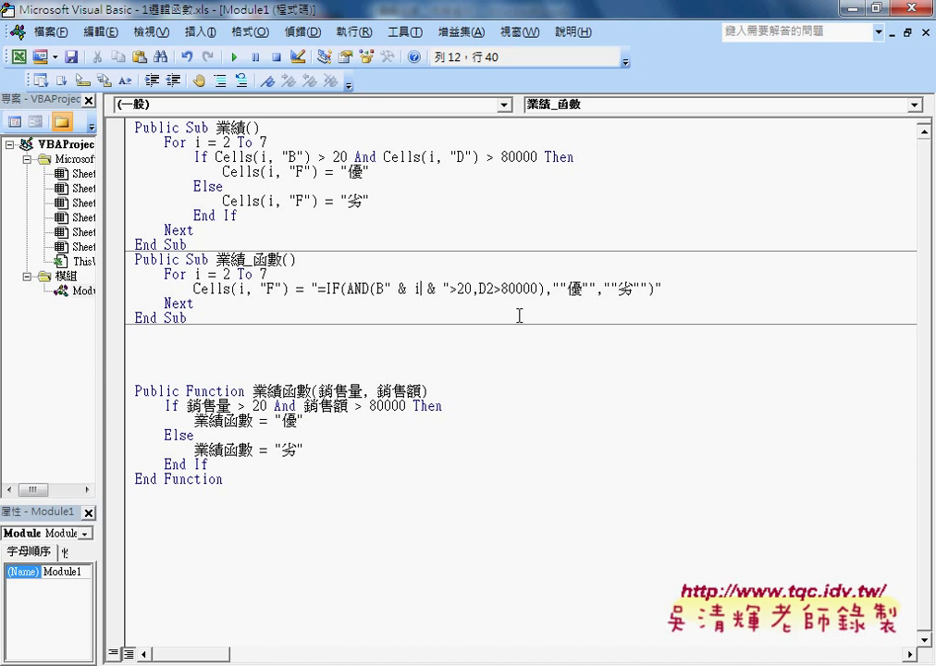
Step: Copy the " & i & " piece from the B reference and paste it over the 2 in D2
{"action": "mouse_move", "coordinate": [383, 289]}
{"action": "left_mouse_down"}
{"action": "mouse_move", "coordinate": [442, 289]}
{"action": "mouse_move", "coordinate": [384, 289]}
{"action": "left_mouse_up"}
{"action": "right_click", "coordinate": [403, 294]}
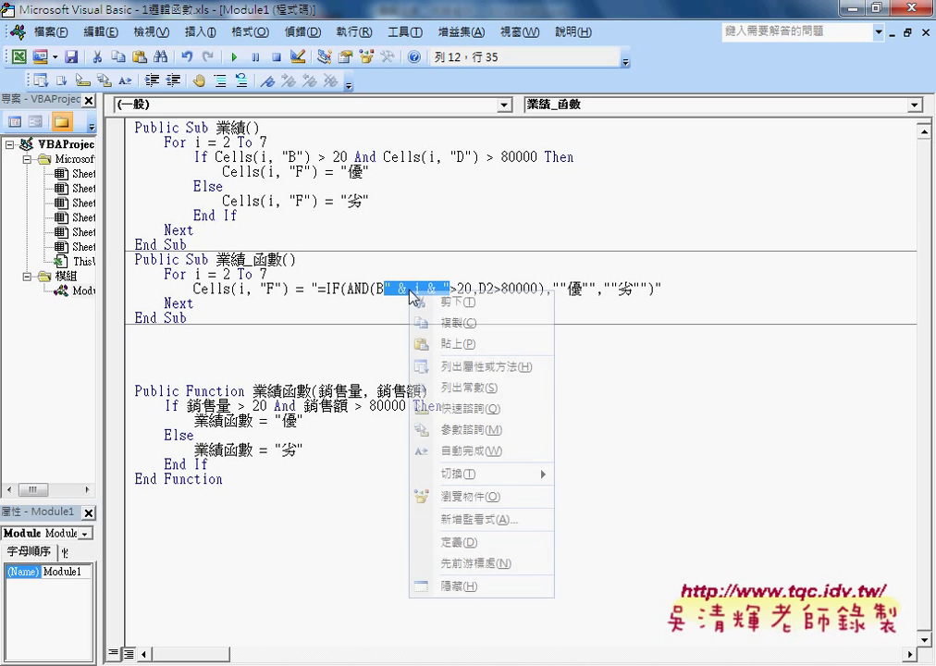
{"action": "left_click", "coordinate": [448, 324]}
{"action": "left_click_drag", "start_coordinate": [487, 289], "coordinate": [493, 289]}
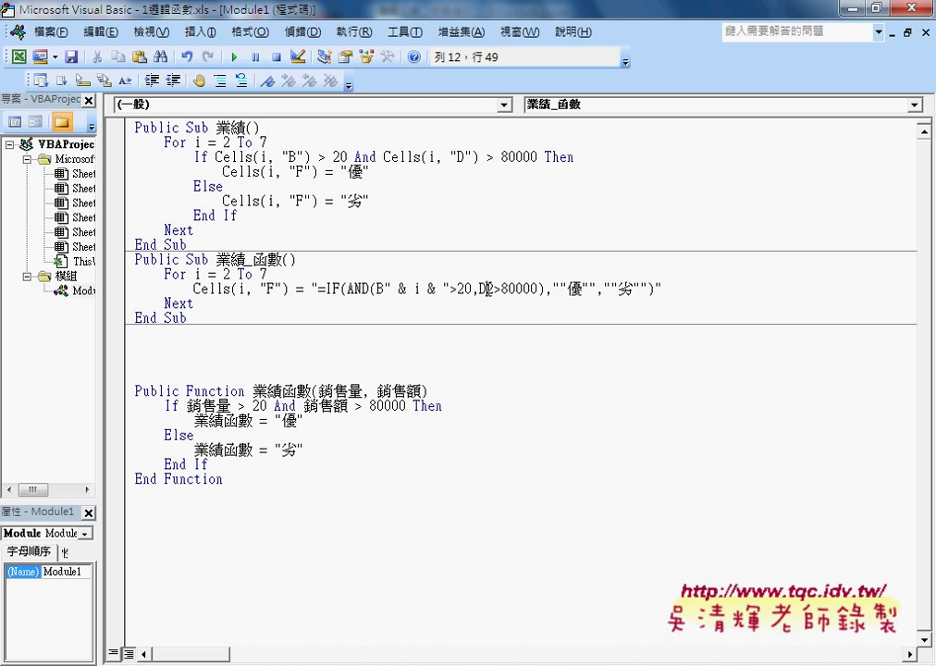
{"action": "right_click", "coordinate": [490, 294]}
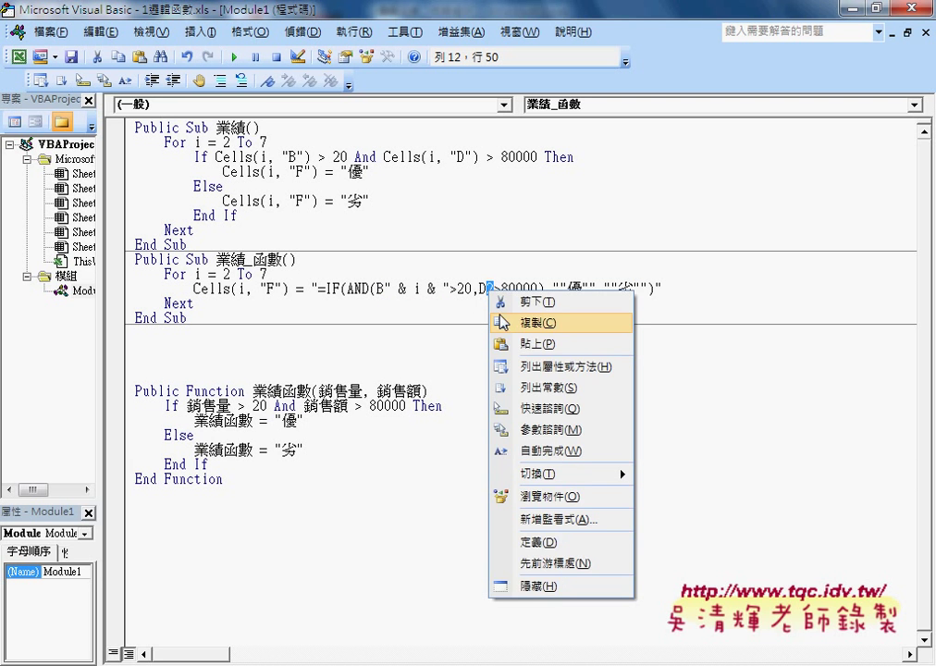
{"action": "left_click", "coordinate": [518, 342]}
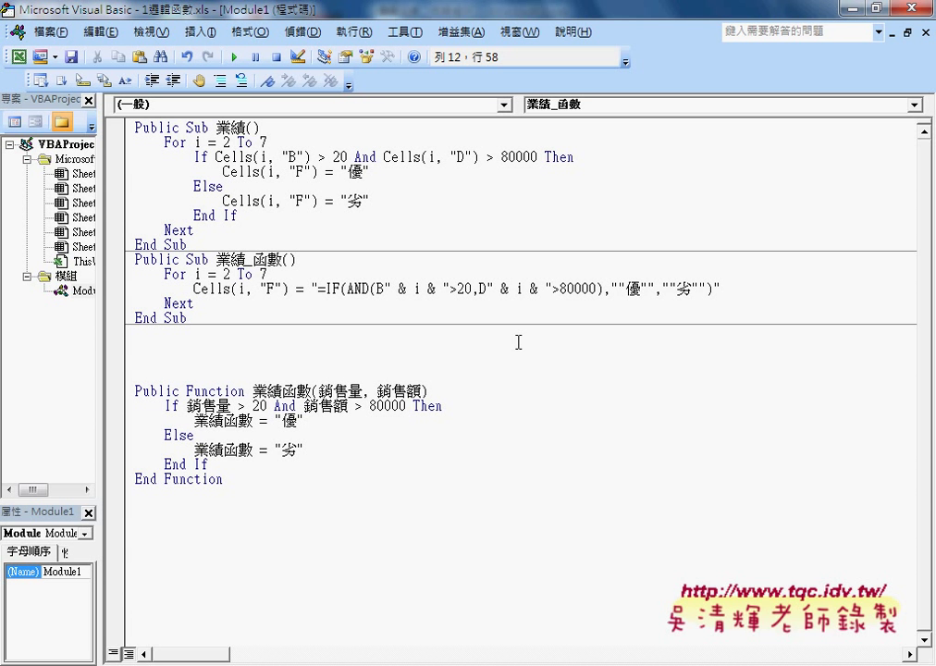
Step: Run 業績_函數 and verify F2–F7 now rate the rows 優, 劣, 優, 劣, 劣, 優
{"action": "double_click", "coordinate": [353, 21]}
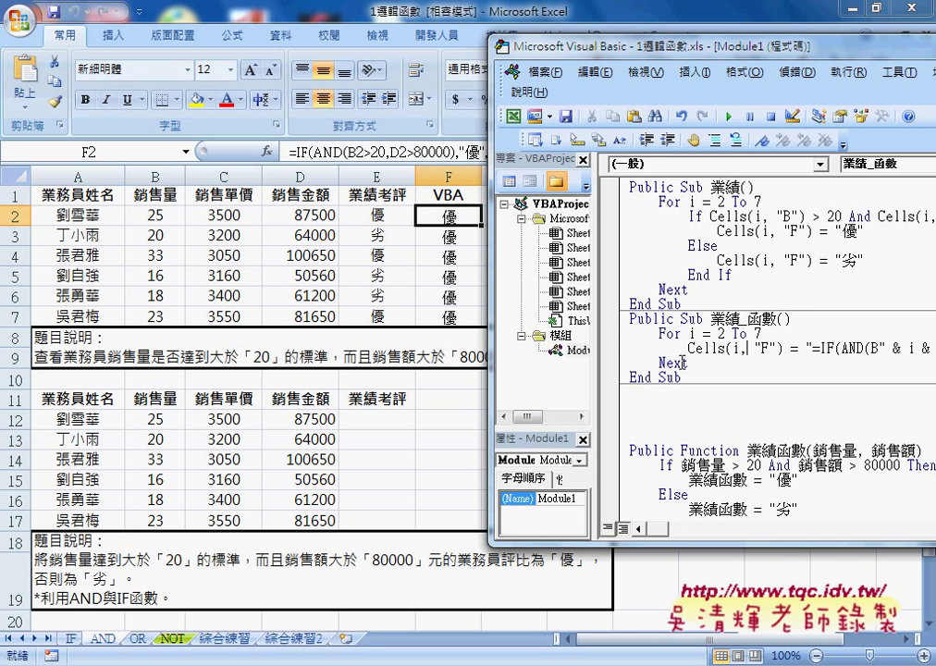
{"action": "left_click", "coordinate": [729, 120]}
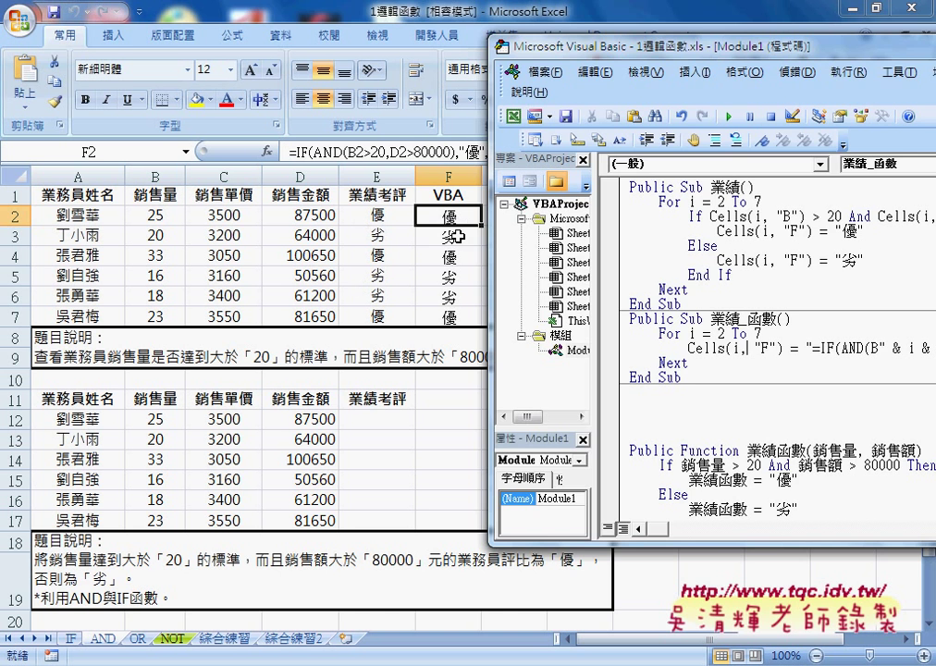
{"action": "left_click", "coordinate": [454, 237]}
{"action": "left_click", "coordinate": [372, 212]}
{"action": "left_click", "coordinate": [450, 237]}
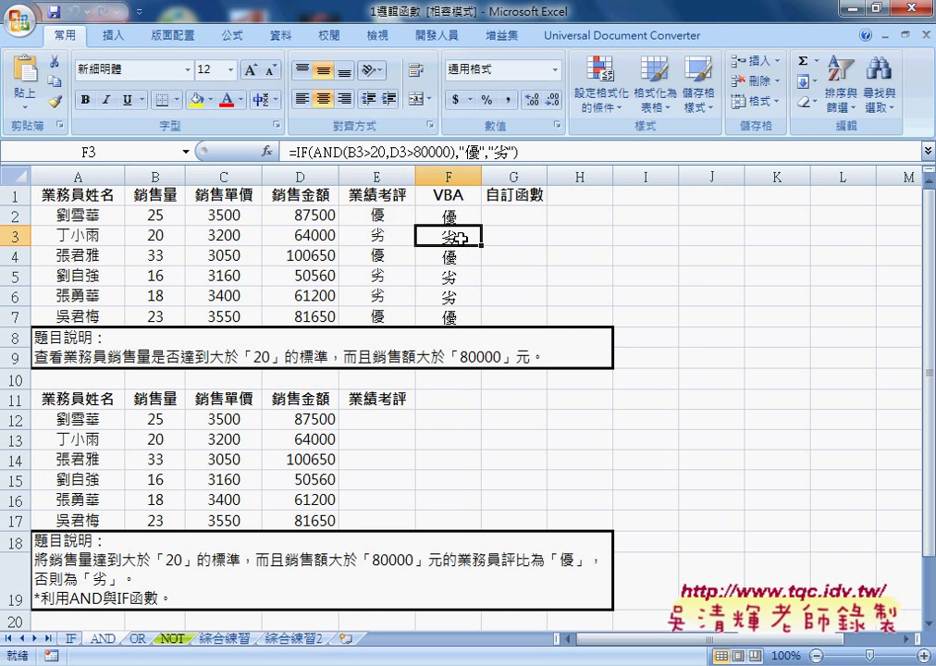
{"action": "left_click", "coordinate": [459, 259]}
{"action": "left_click", "coordinate": [455, 276]}
{"action": "left_click", "coordinate": [453, 296]}
{"action": "left_click", "coordinate": [449, 317]}
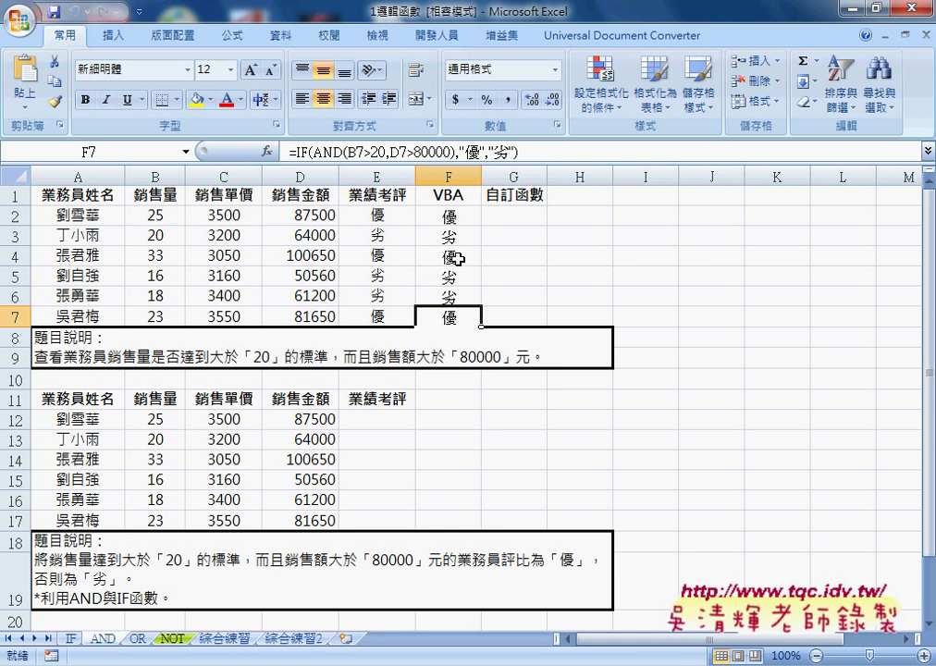
{"action": "left_click", "coordinate": [447, 176]}
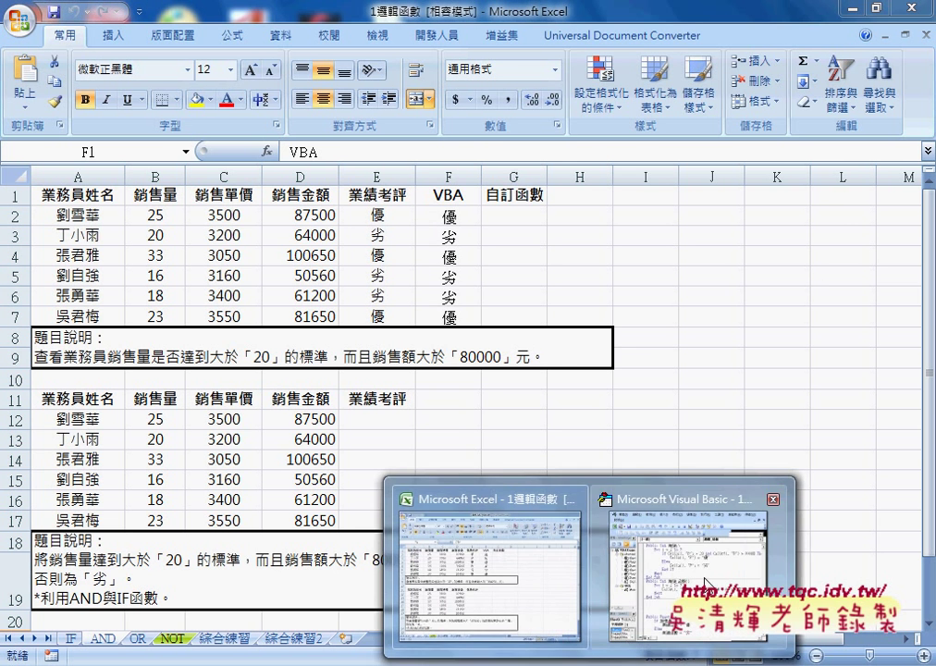
Step: Bring the VBA editor in front of the workbook, move it left and widen it
{"action": "left_click", "coordinate": [702, 578]}
{"action": "left_click_drag", "start_coordinate": [648, 55], "coordinate": [178, 60]}
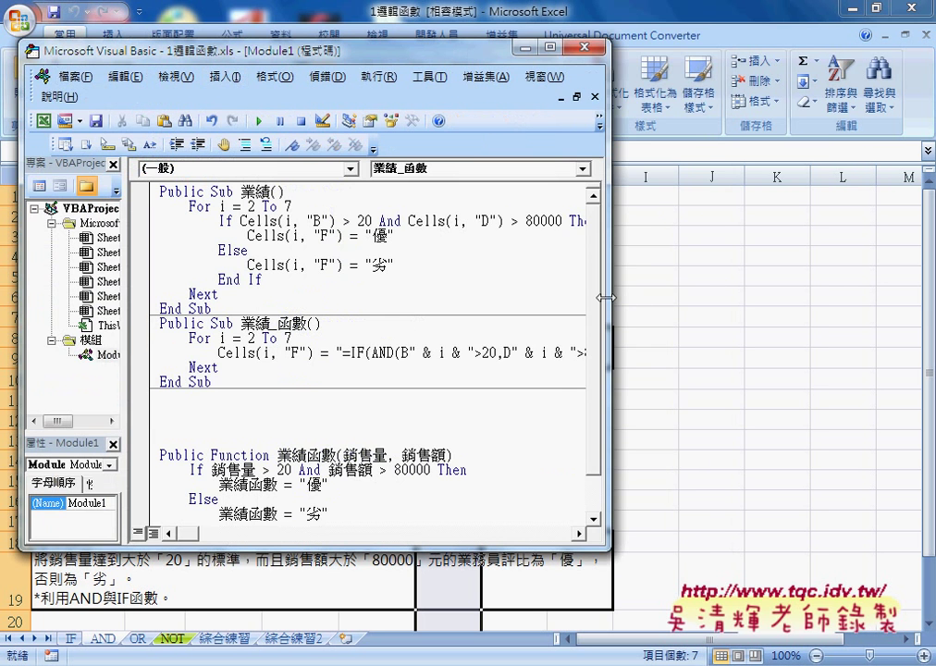
{"action": "left_click_drag", "start_coordinate": [608, 297], "coordinate": [835, 302]}
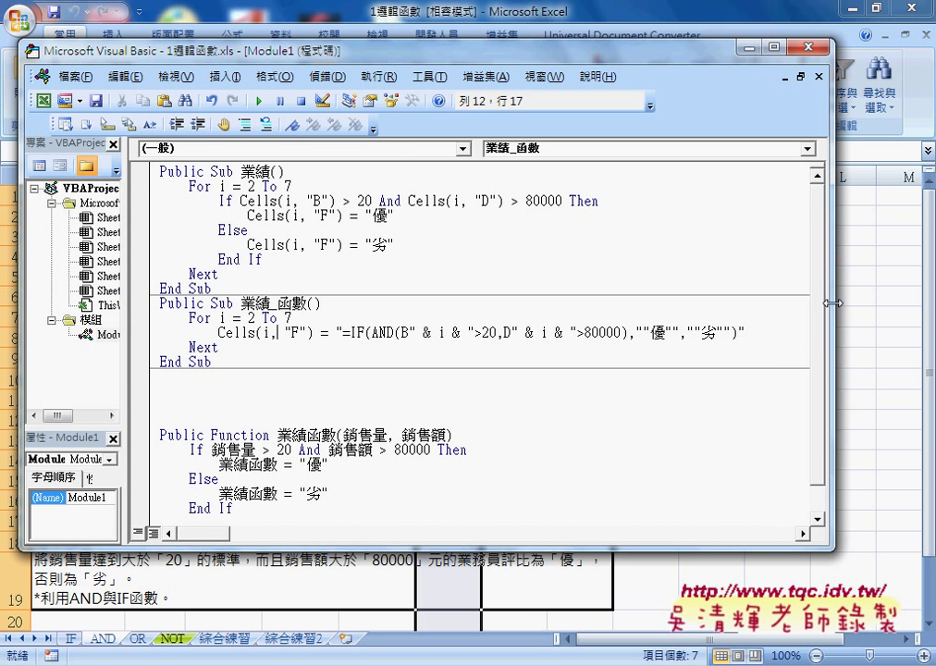
Step: Select the full formula string on the Cells line, then the body of Sub 業績 for comparison
{"action": "left_click", "coordinate": [760, 334]}
{"action": "left_click_drag", "start_coordinate": [760, 334], "coordinate": [336, 332]}
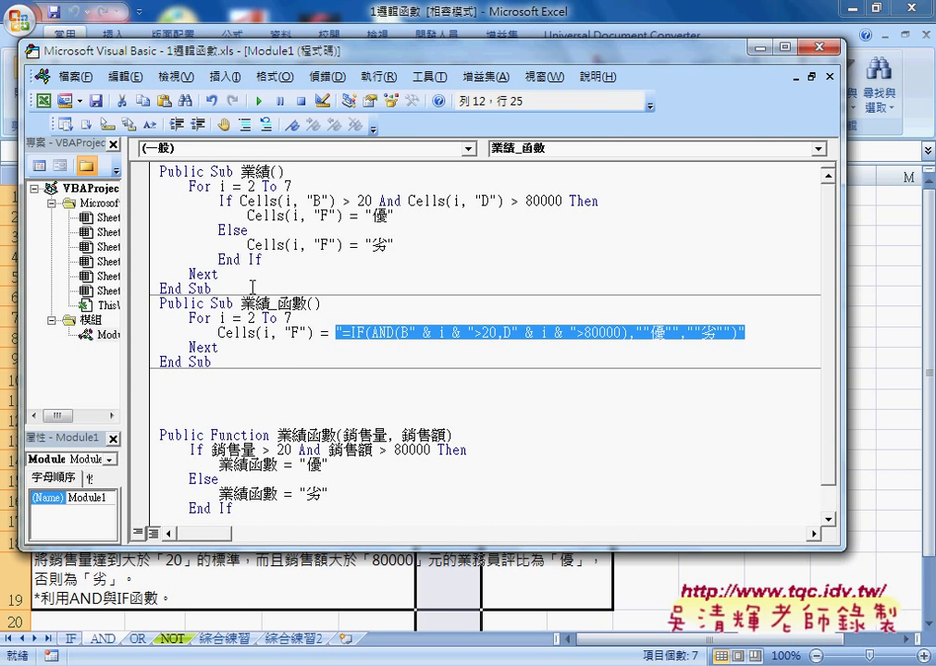
{"action": "left_click_drag", "start_coordinate": [238, 287], "coordinate": [148, 188]}
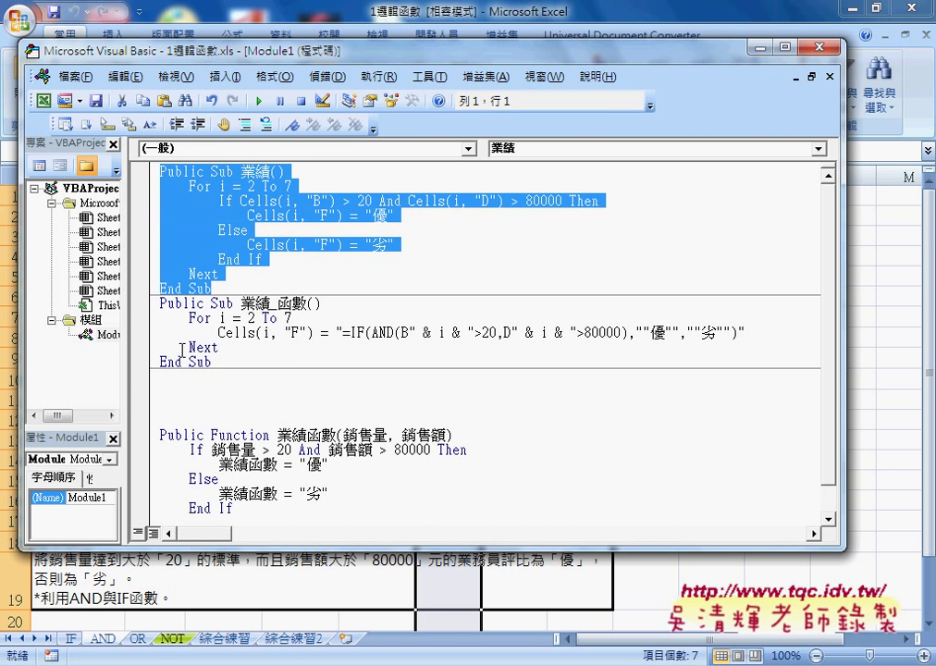
{"action": "left_click_drag", "start_coordinate": [342, 332], "coordinate": [663, 343]}
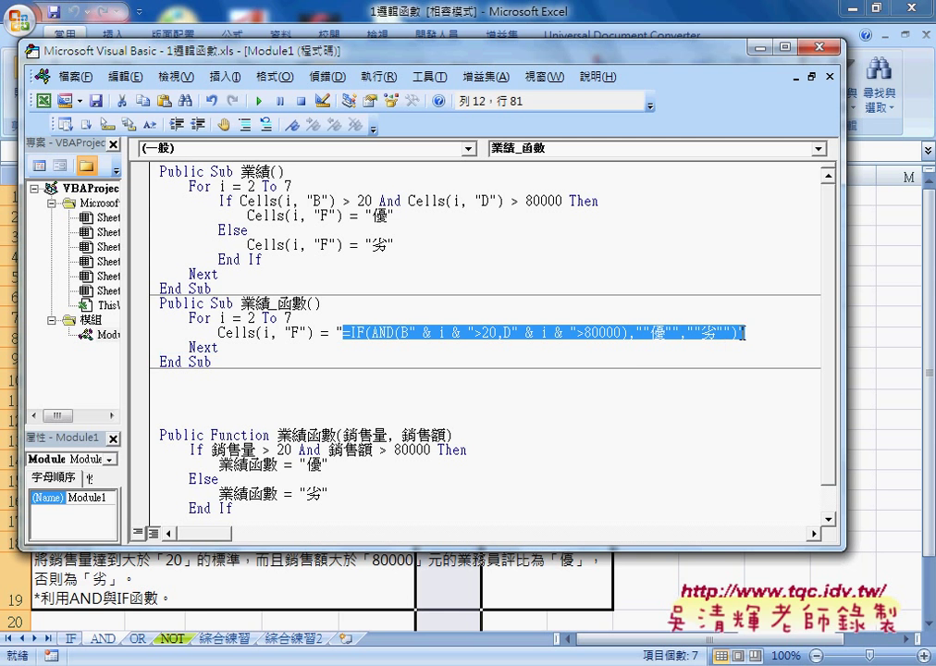